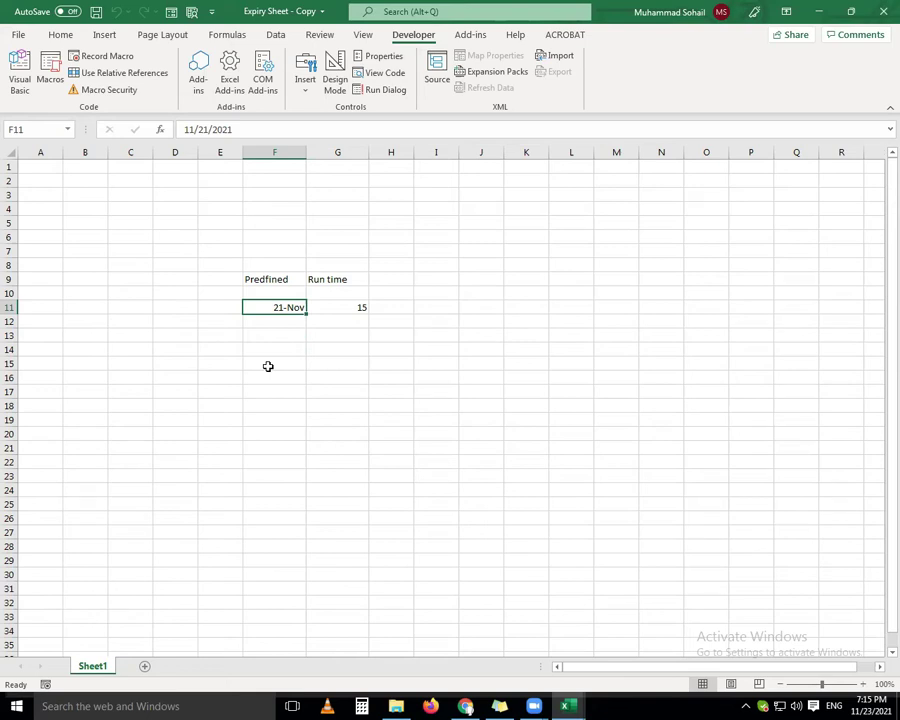
# - Select cell F15 in the Expiry Sheet workbook and launch the Visual Basic editor
pyautogui.click(273, 336)
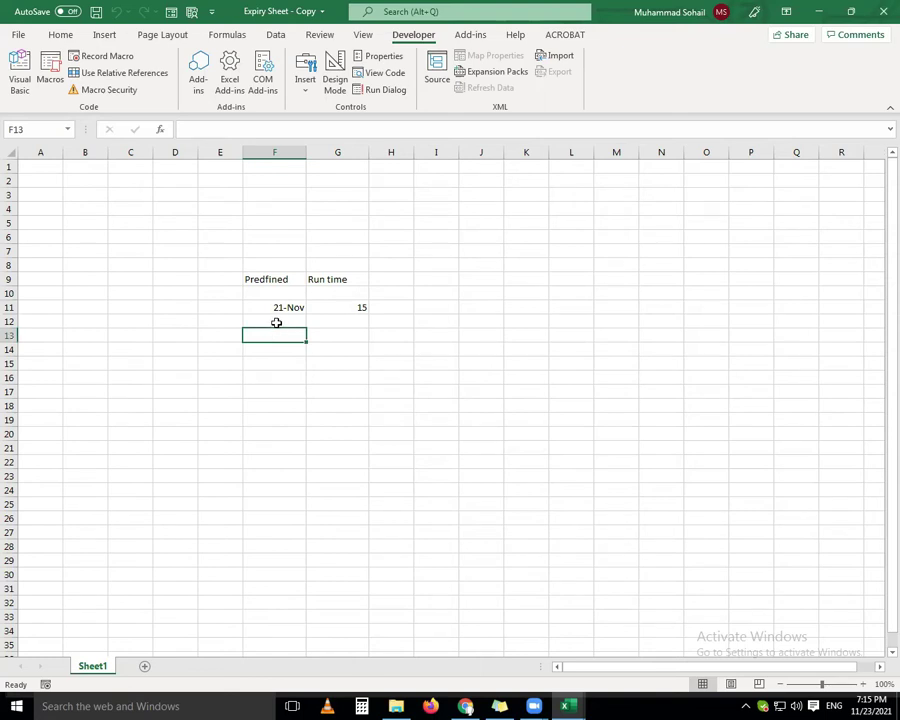
pyautogui.click(272, 309)
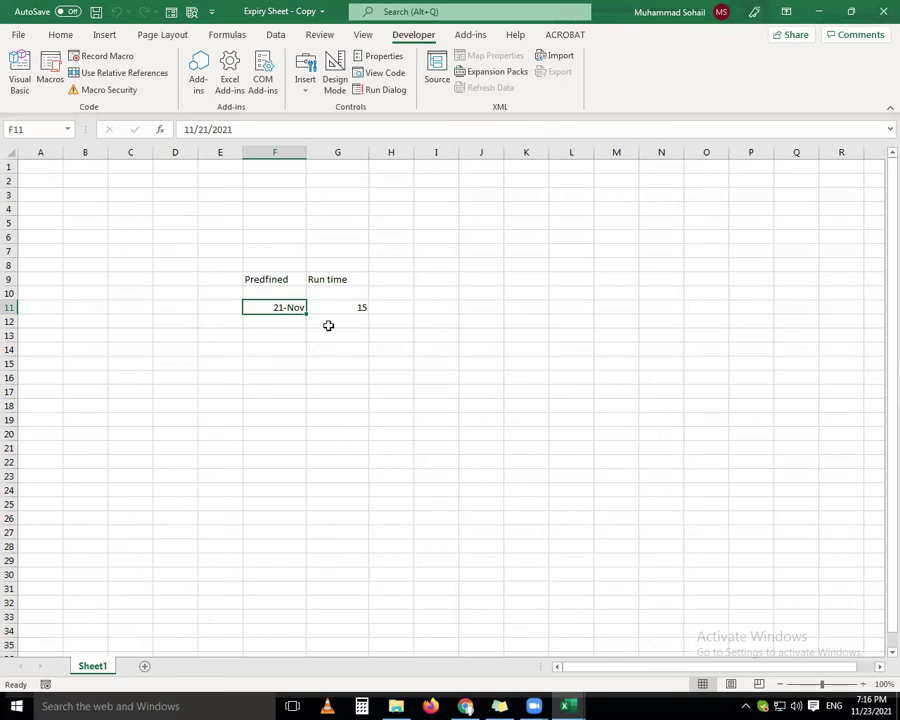
pyautogui.press('Down')
pyautogui.press('Down')
pyautogui.press('Down')
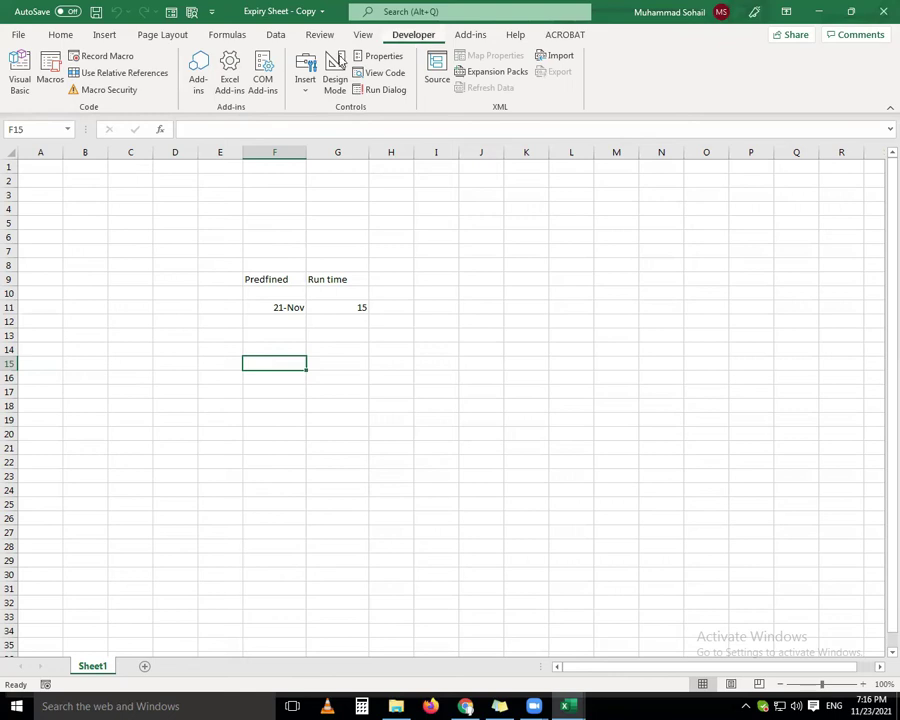
pyautogui.click(21, 78)
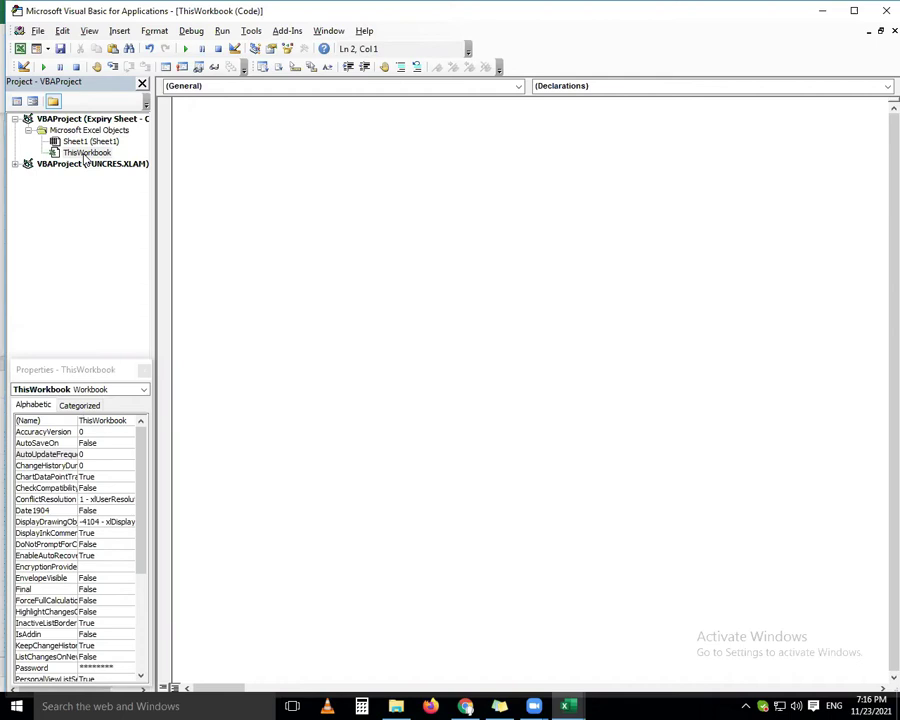
# - Insert a Private Sub Workbook_Open() procedure in ThisWorkbook with blank lines inside
pyautogui.click(218, 88)
pyautogui.click(211, 111)
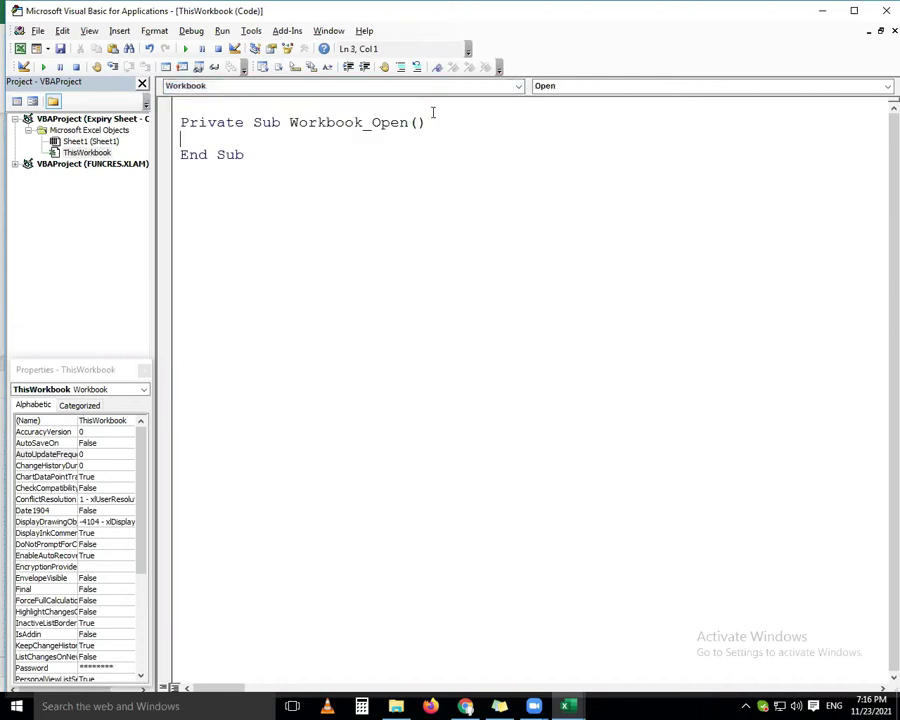
pyautogui.press('Return')
pyautogui.press('Return')
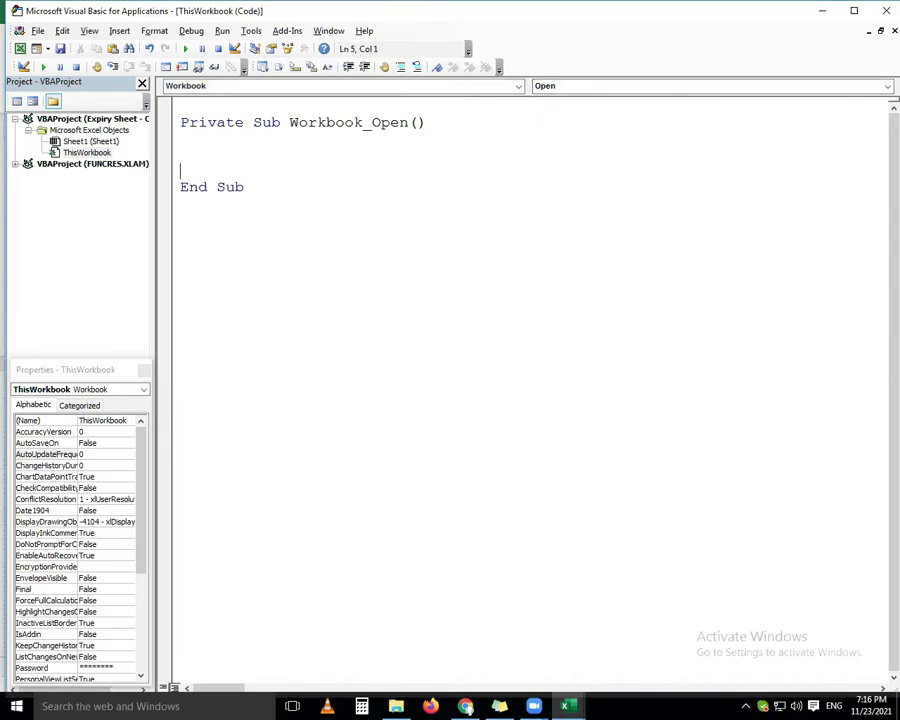
pyautogui.press('Return')
pyautogui.press('Up')
pyautogui.press('Up')
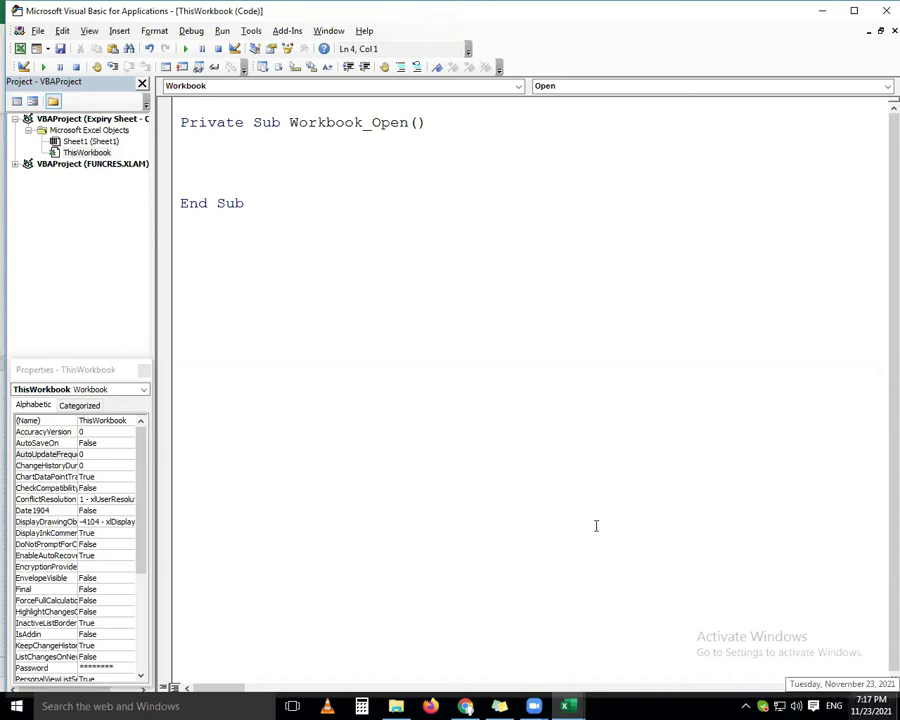
# - Write Expirydate = "30 Nov 2021" as the first line inside Workbook_Open
pyautogui.write('Ex')
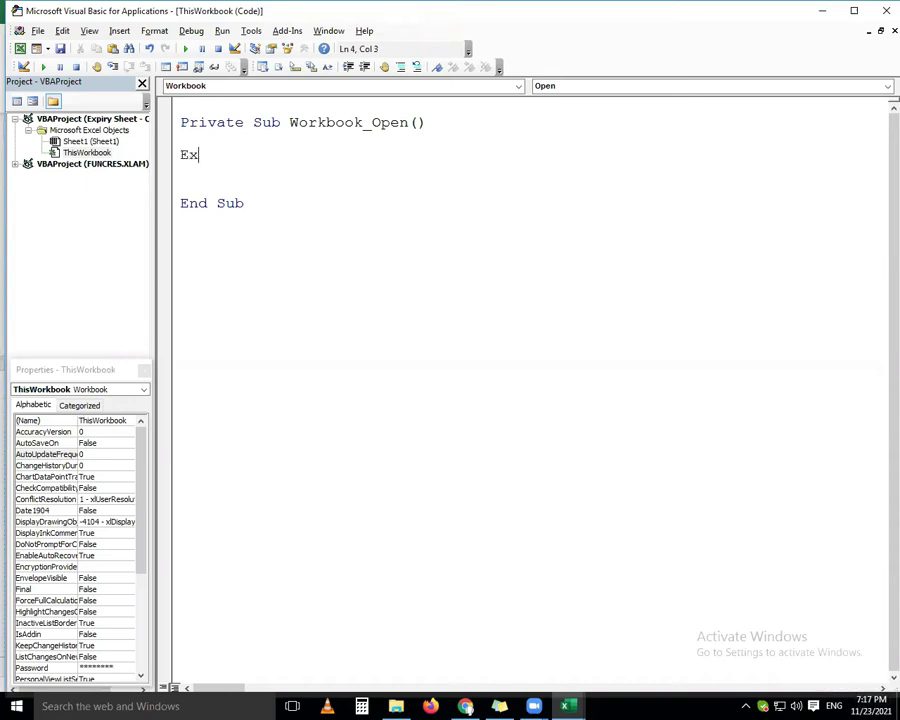
pyautogui.write('pirydate')
pyautogui.click(331, 287)
pyautogui.click(296, 157)
pyautogui.write('= ')
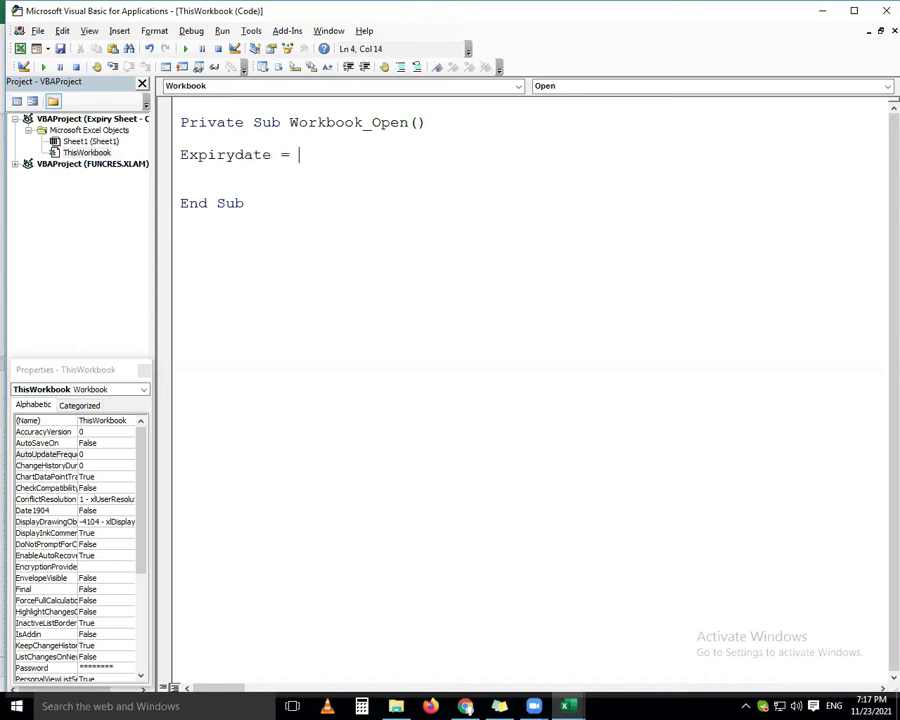
pyautogui.write('""')
pyautogui.press('Left')
pyautogui.write('30 Nov 2021')
pyautogui.click(325, 275)
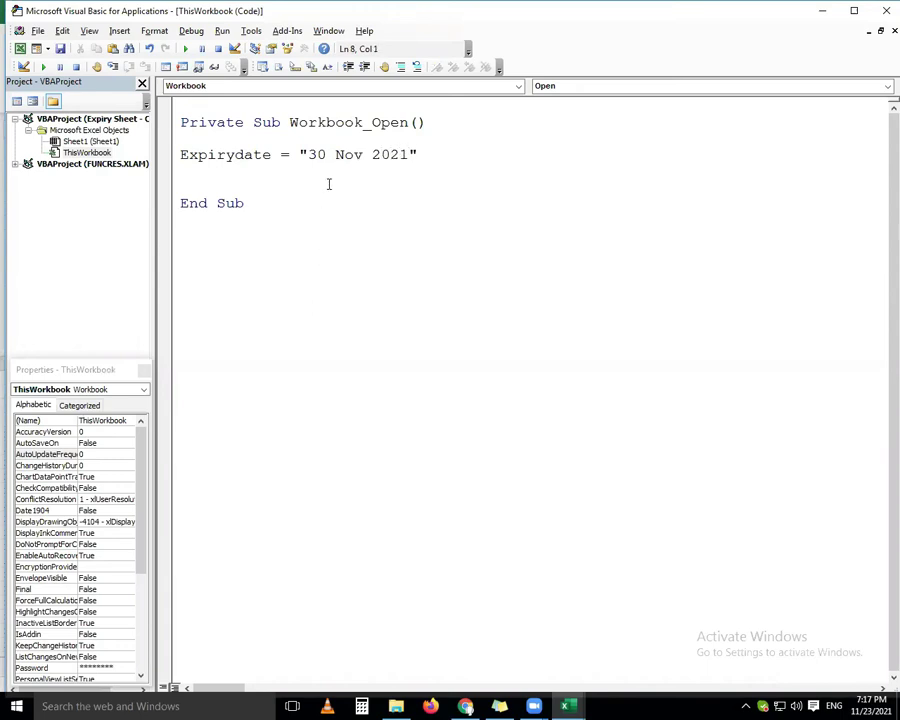
pyautogui.click(229, 176)
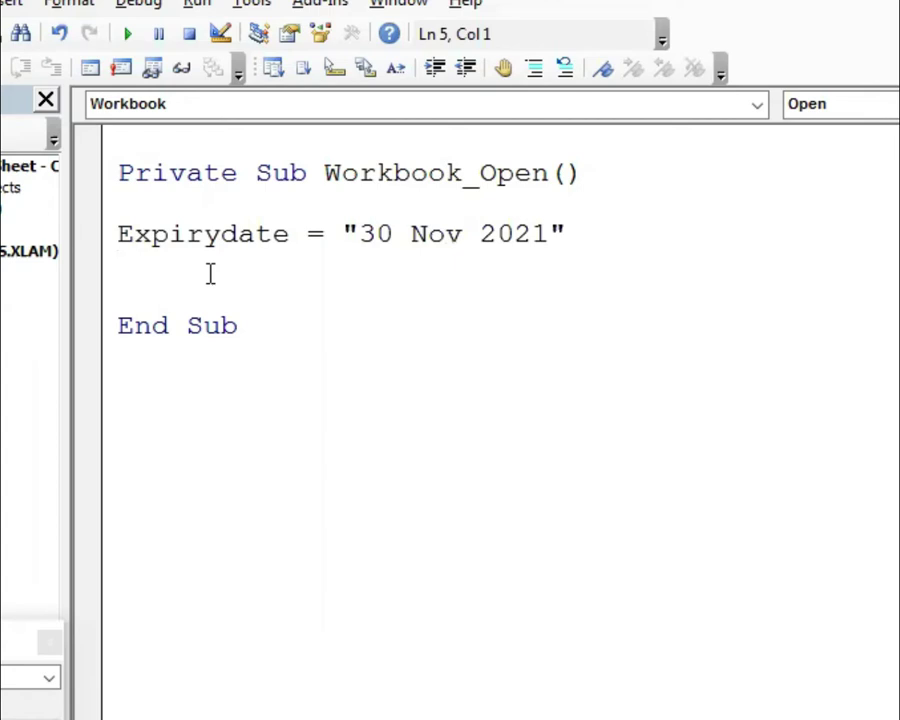
pyautogui.moveTo(249, 169); pyautogui.dragTo(83, 163)
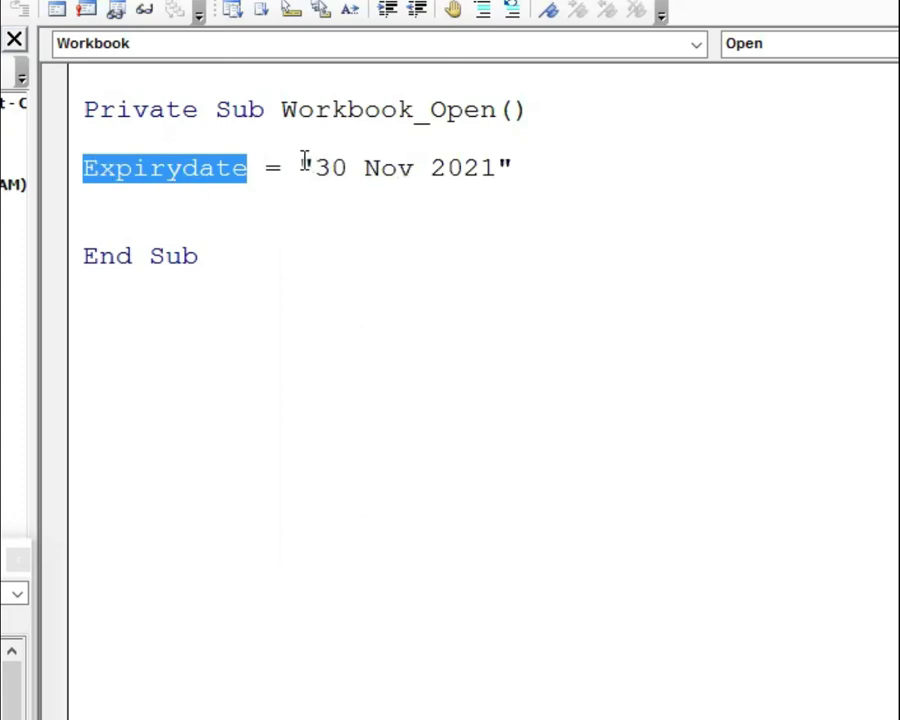
pyautogui.moveTo(300, 166); pyautogui.dragTo(513, 166)
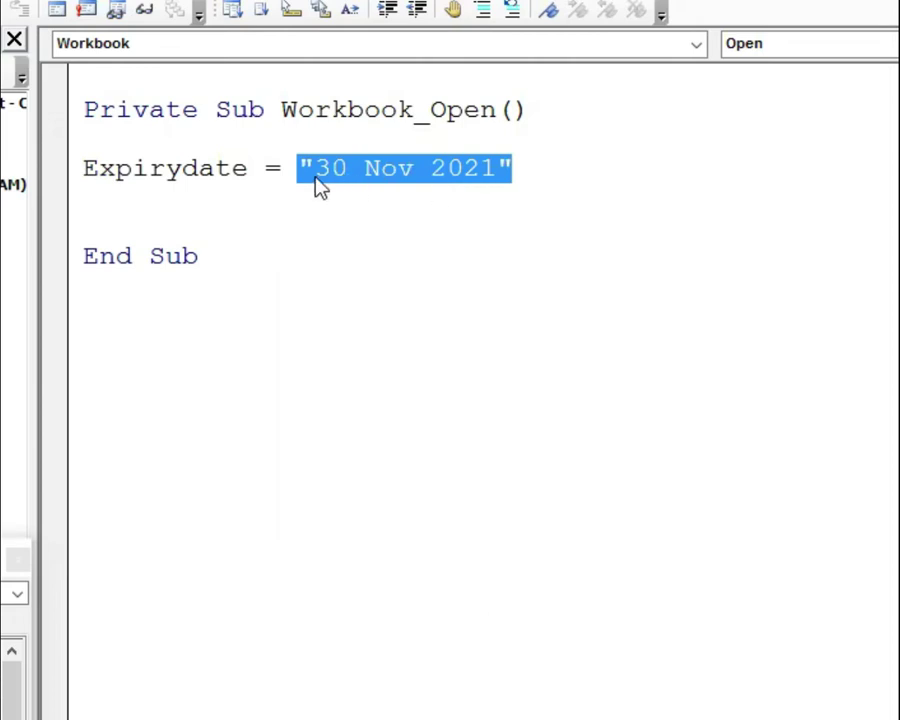
pyautogui.click(195, 132)
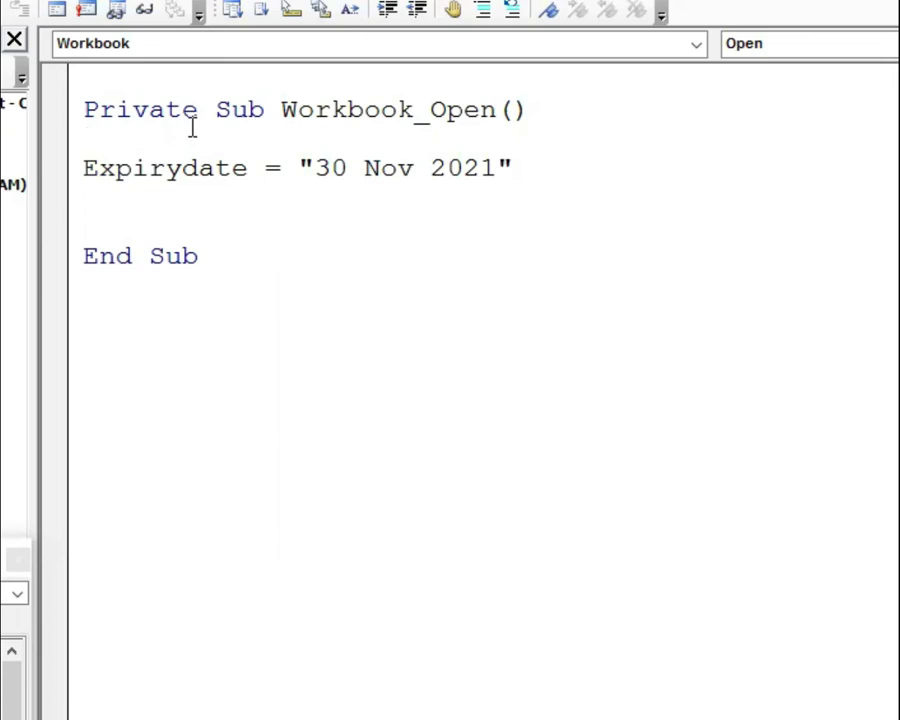
# - Declare Dim Expirydate As Date above the expiry date assignment
pyautogui.write('dim ')
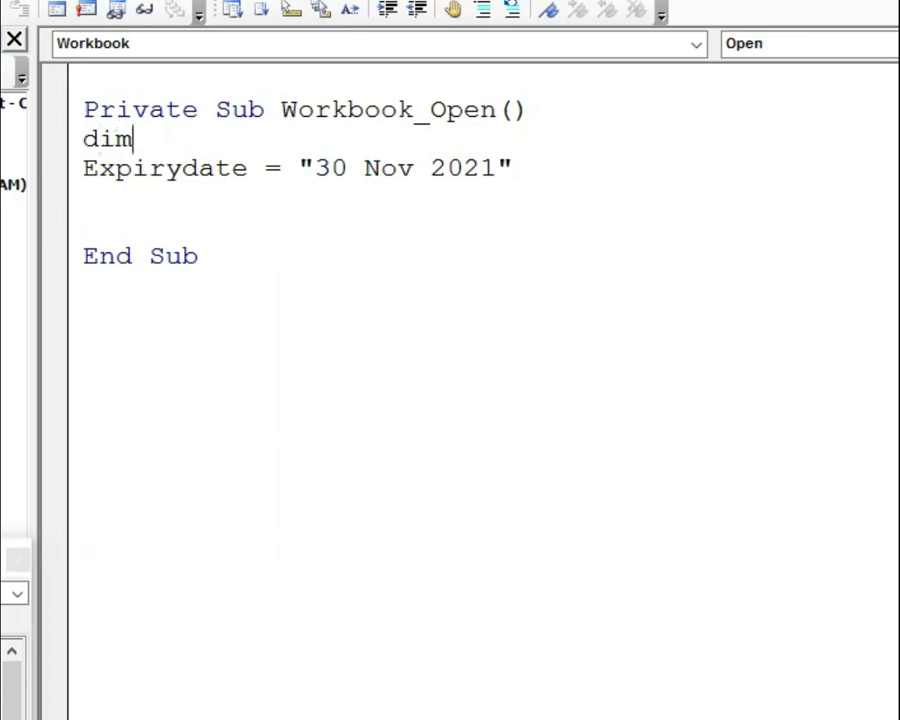
pyautogui.write('Expirydate')
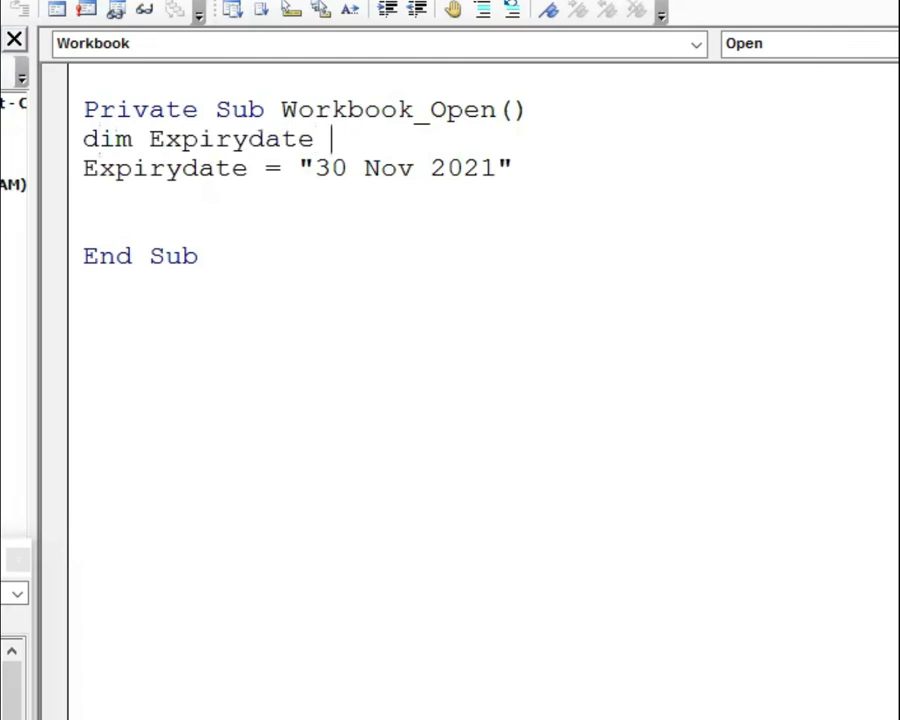
pyautogui.write(' as ')
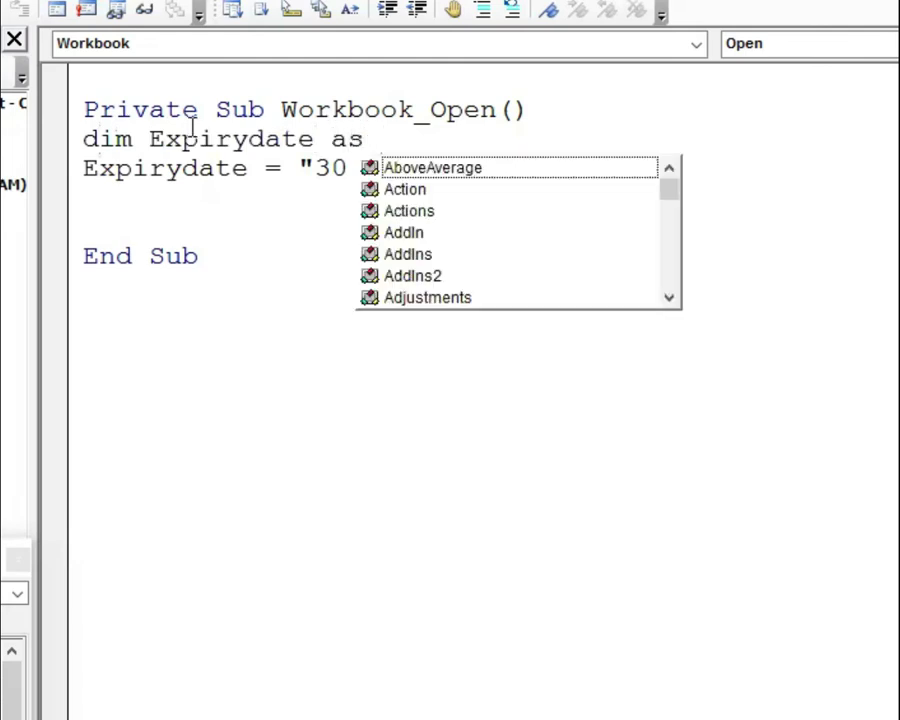
pyautogui.write('date')
pyautogui.press('Tab')
pyautogui.click(217, 245)
pyautogui.click(152, 170)
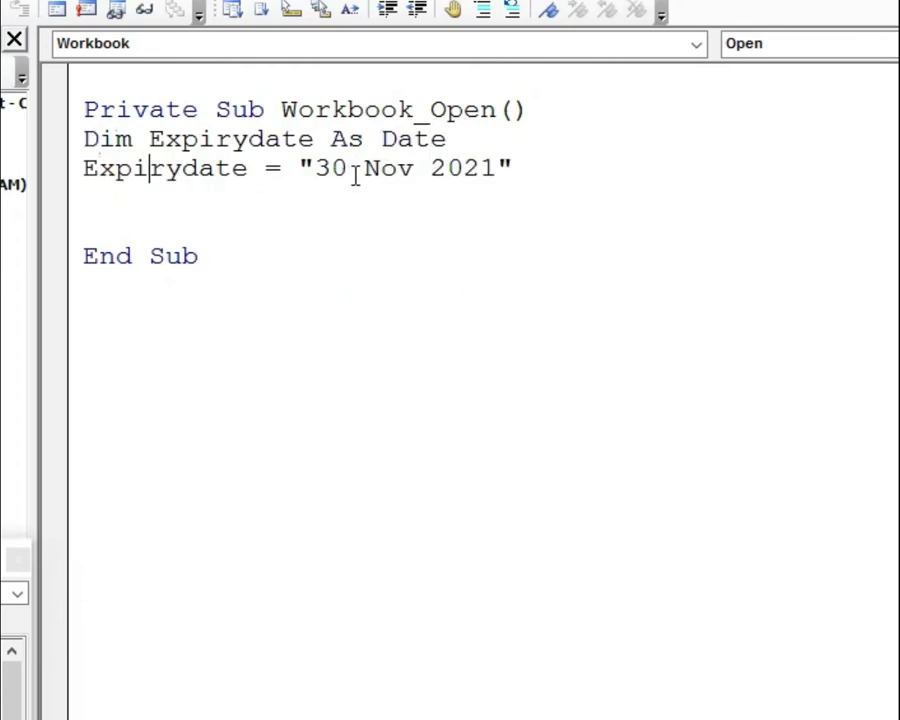
pyautogui.moveTo(534, 168); pyautogui.dragTo(333, 165)
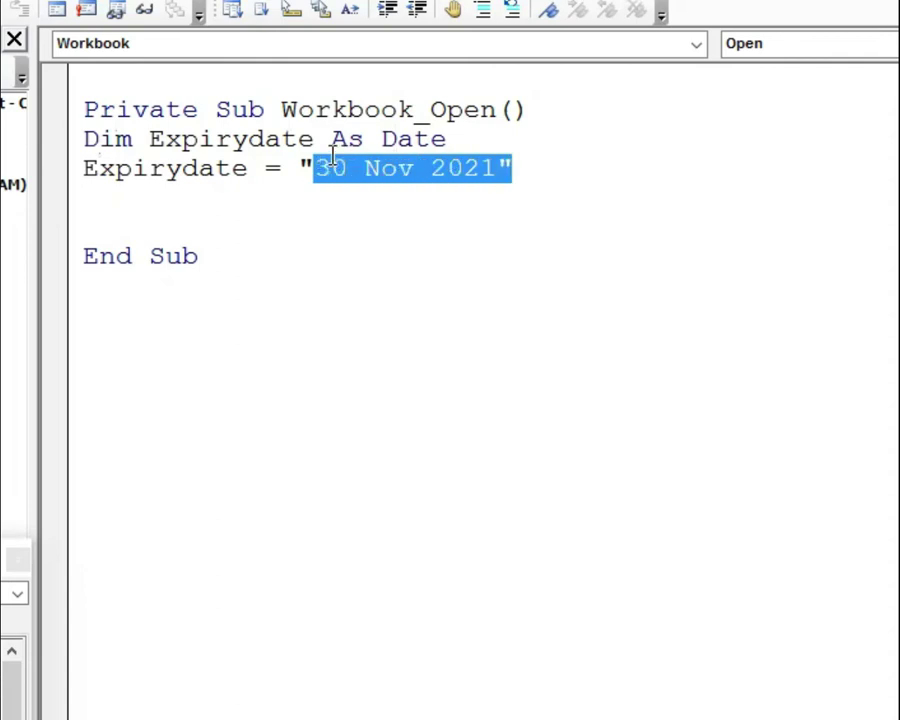
# - Add the line If Date > Expirydate Then below the assignment, with blank lines beneath
pyautogui.click(567, 177)
pyautogui.press('Return')
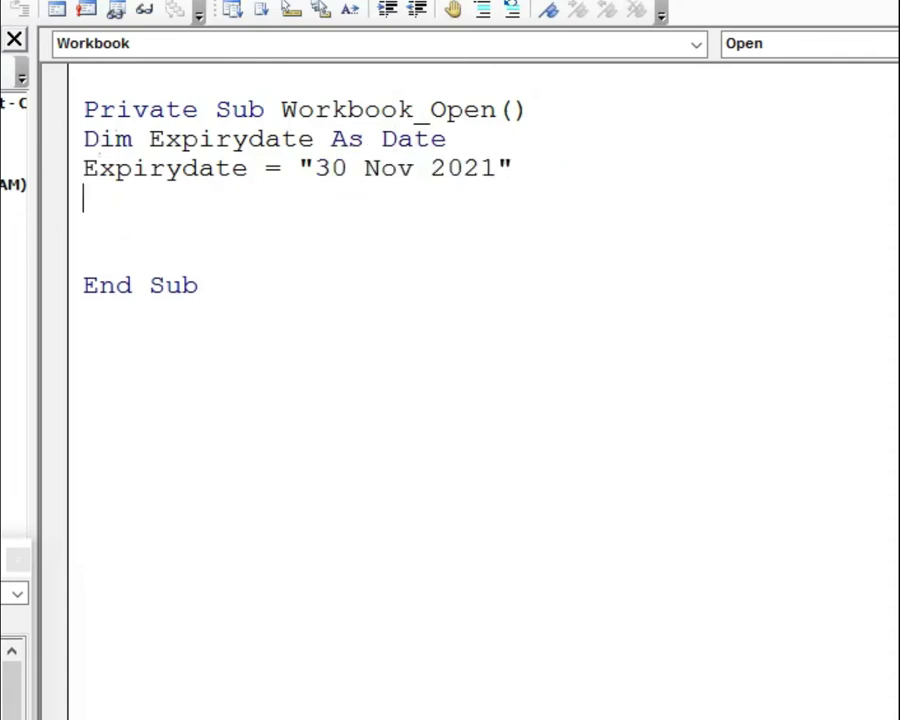
pyautogui.write('date')
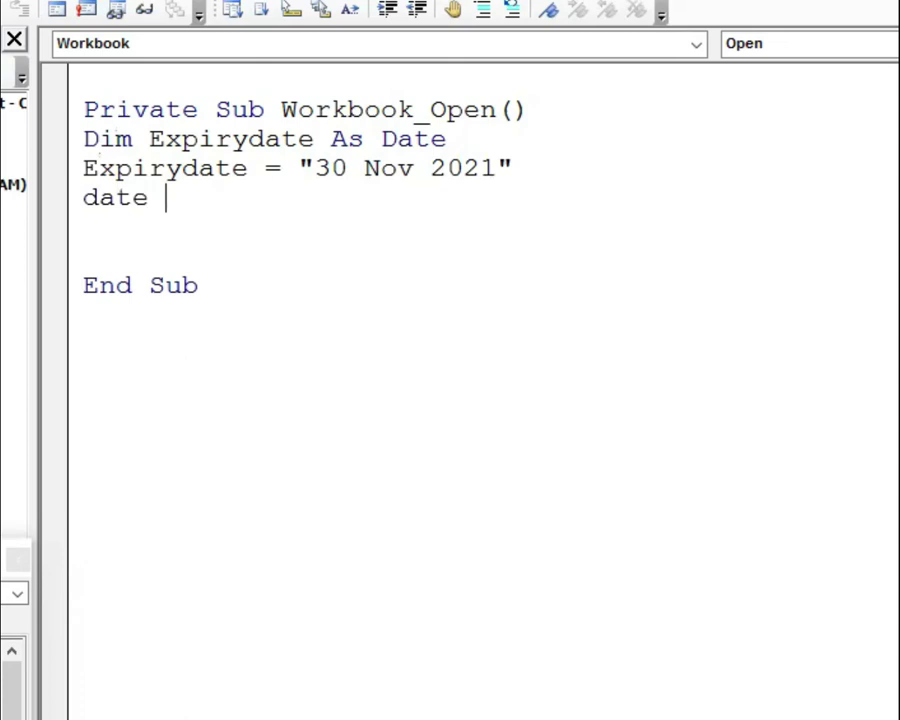
pyautogui.press('BackSpace')
pyautogui.press('BackSpace')
pyautogui.press('BackSpace')
pyautogui.press('BackSpace')
pyautogui.press('BackSpace')
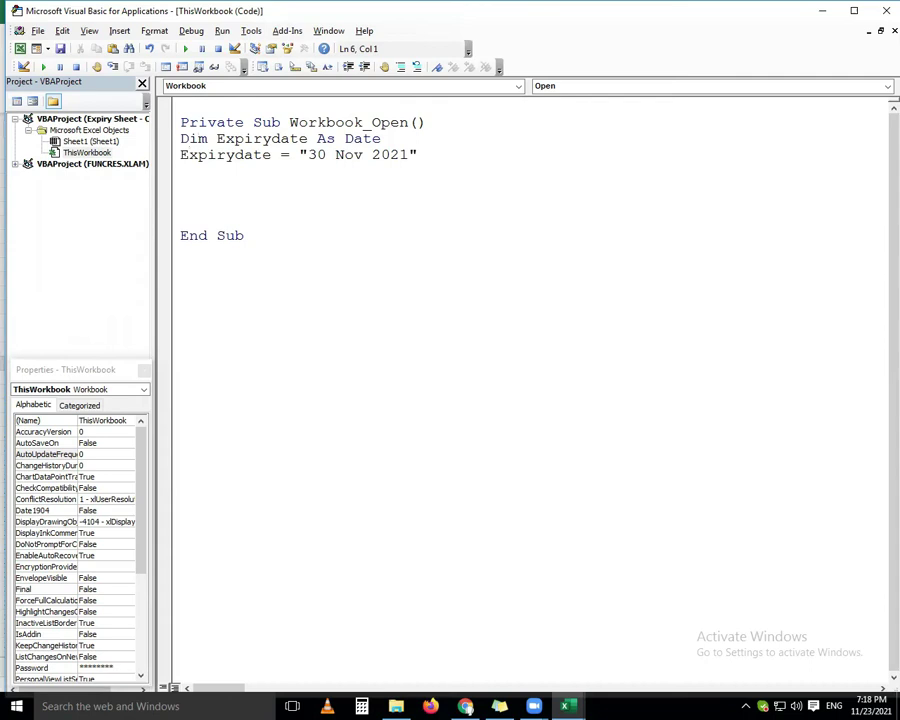
pyautogui.write('if date')
pyautogui.write(' > ')
pyautogui.write('Expirydate')
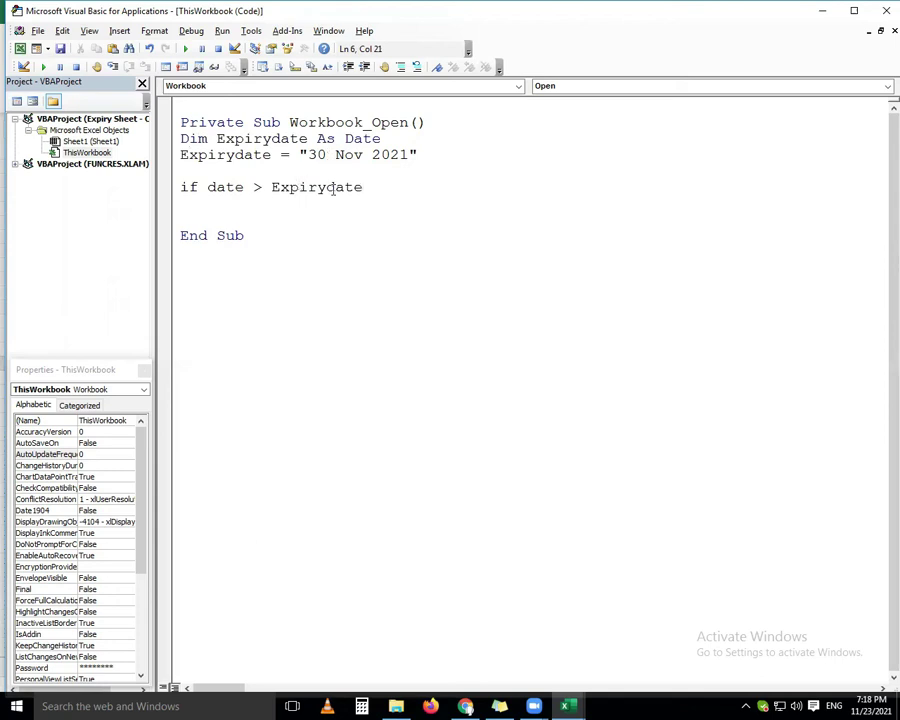
pyautogui.write(' then')
pyautogui.press('Return')
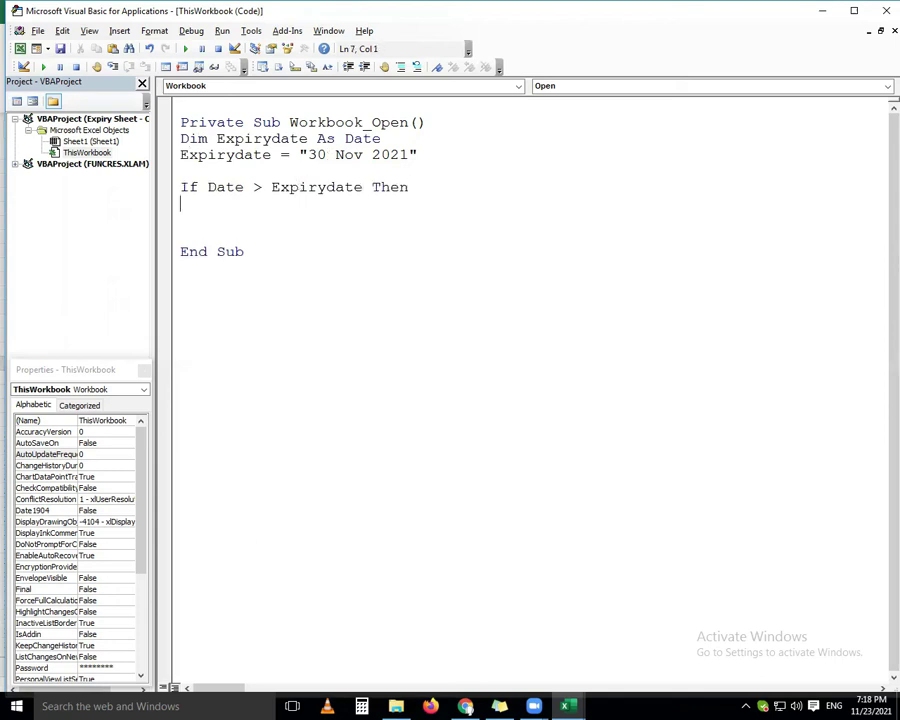
pyautogui.press('Return')
pyautogui.press('Return')
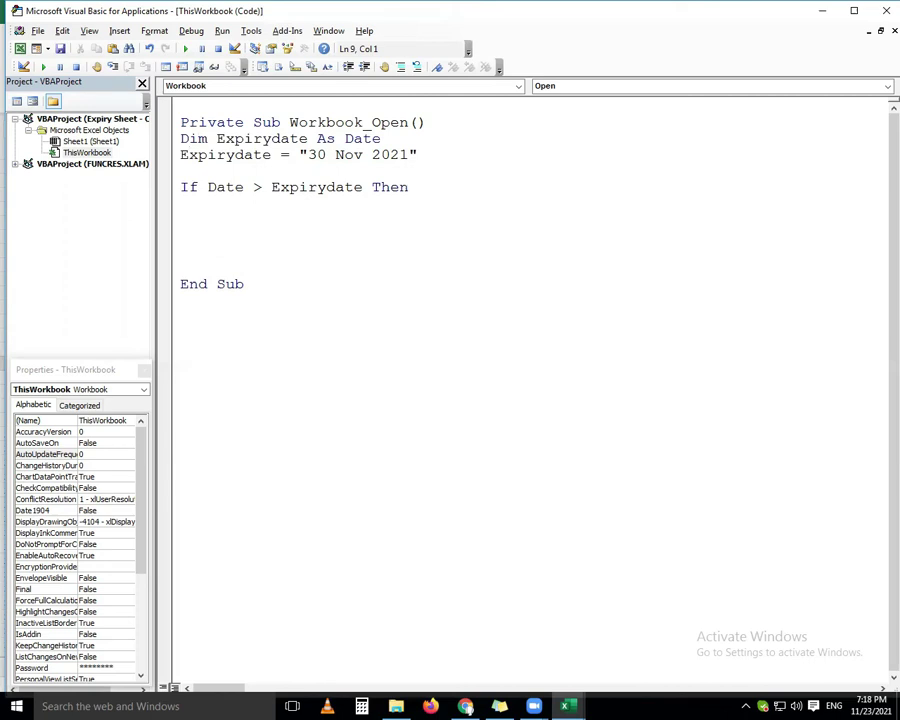
# - Close the If block with End If and add the MsgBox "Excel Sheet is of old version, please get new file"
pyautogui.write('end if')
pyautogui.press('Up')
pyautogui.write('msg')
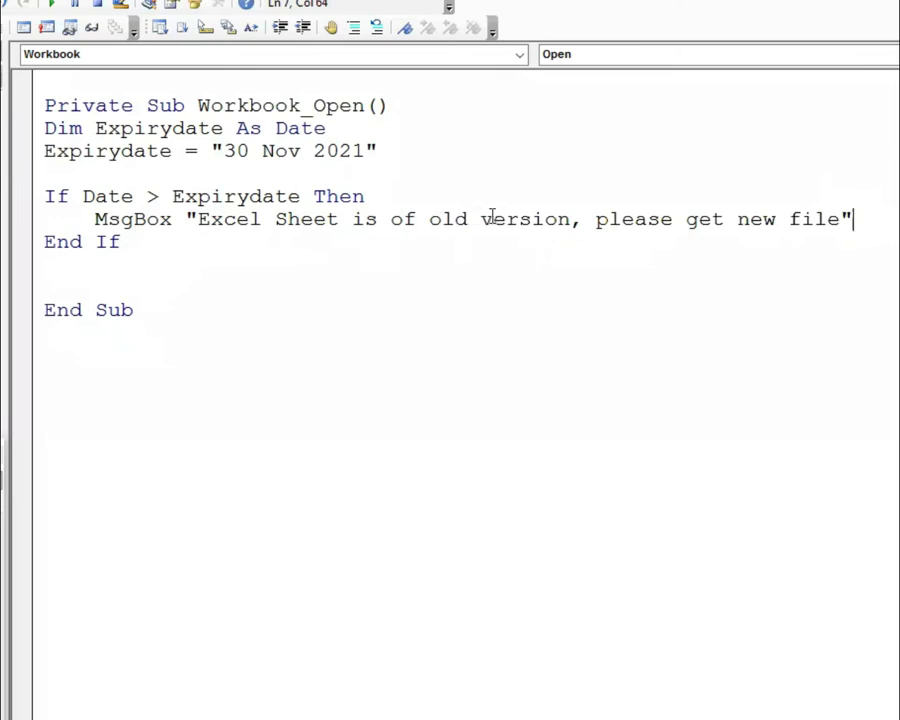
pyautogui.click(383, 268)
pyautogui.click(869, 223)
pyautogui.press('Return')
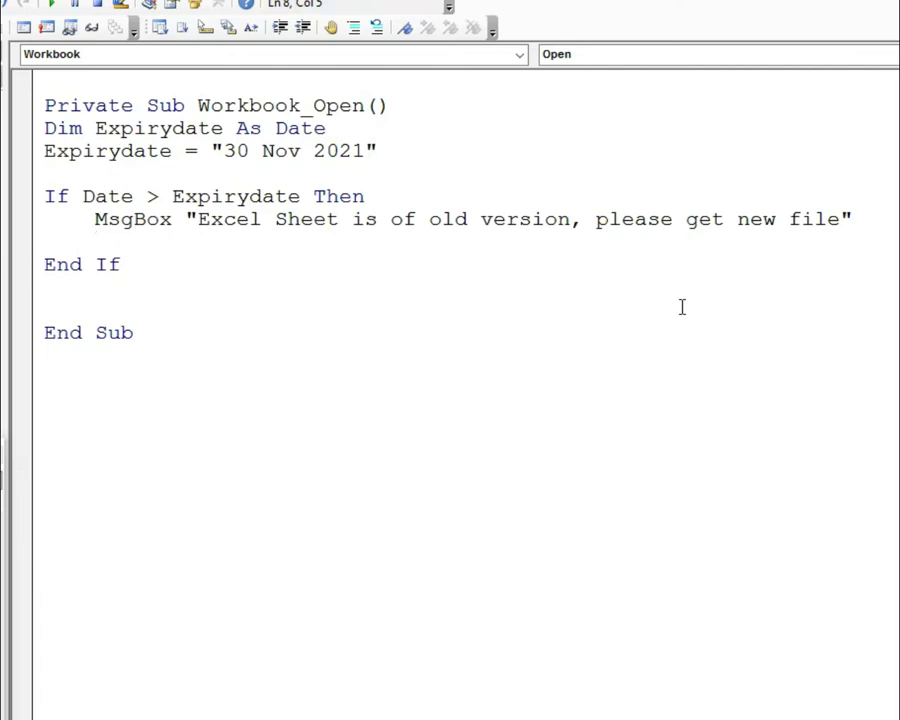
# - Add ActiveWorkbook.Save and Application.Quit below the MsgBox line
pyautogui.write('activeworkbook.sa')
pyautogui.press('Tab')
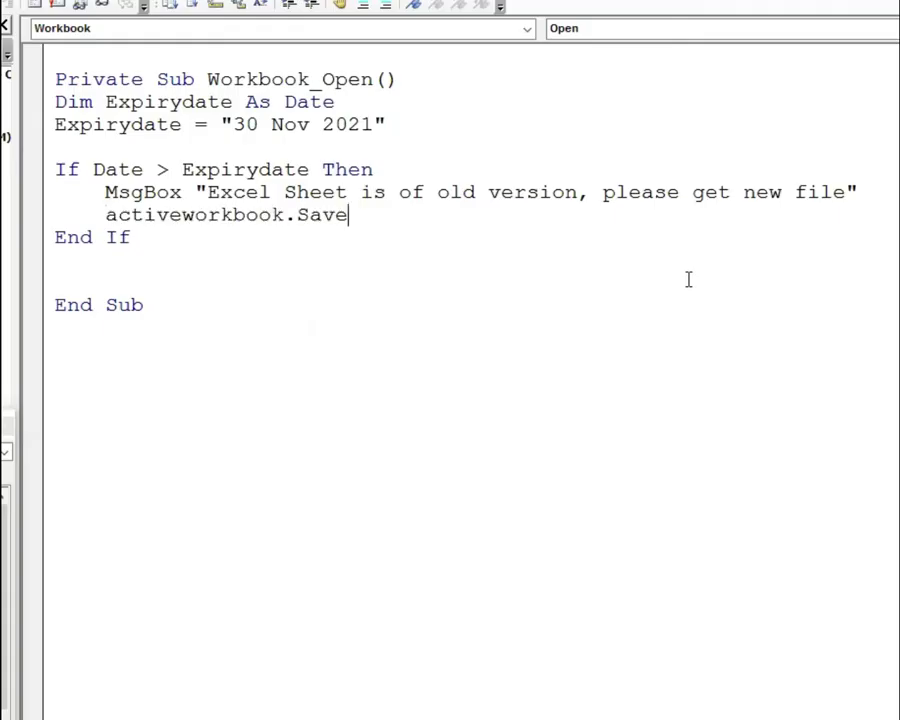
pyautogui.click(352, 422)
pyautogui.click(375, 218)
pyautogui.press('Return')
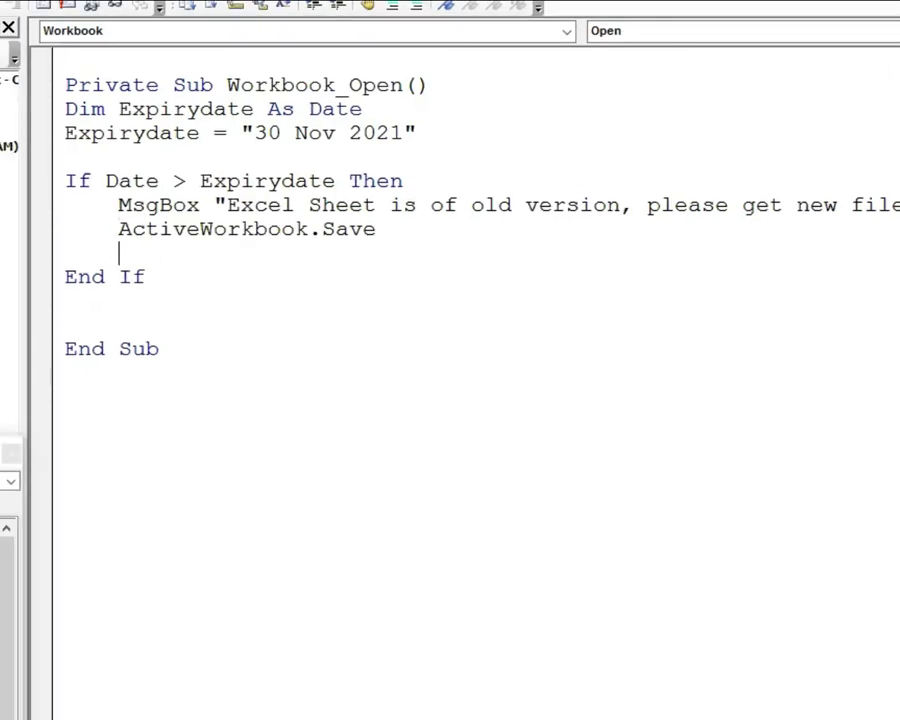
pyautogui.write('application.q')
pyautogui.press('Tab')
pyautogui.click(401, 398)
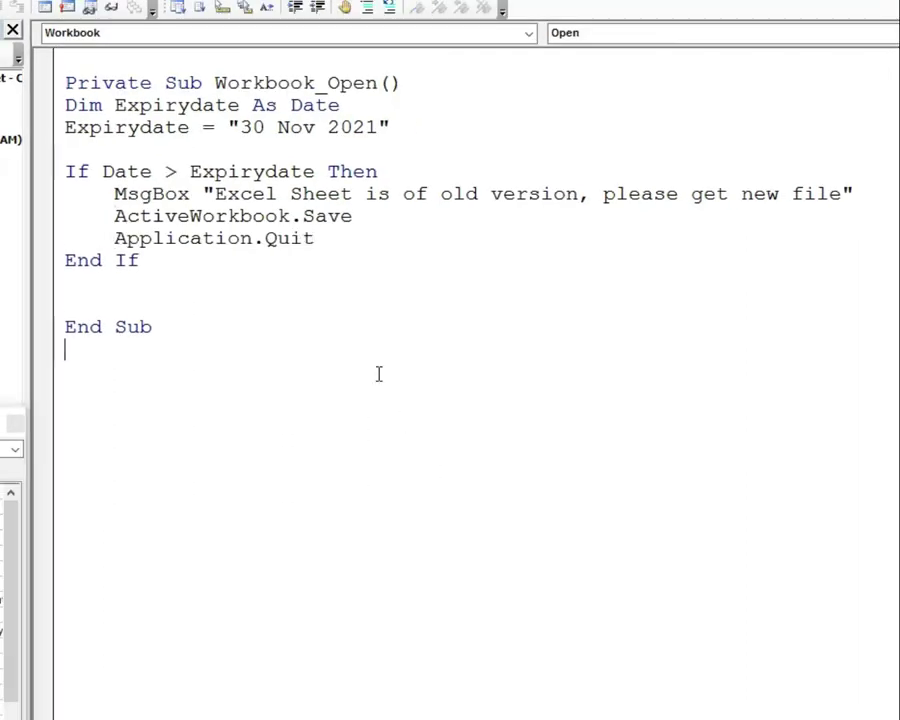
# - Remove the extra blank line before End Sub and place the caret after 2021
pyautogui.moveTo(177, 216)
pyautogui.mouseDown()
pyautogui.moveTo(251, 216)
pyautogui.moveTo(251, 238)
pyautogui.mouseUp()
pyautogui.click(205, 238)
pyautogui.click(281, 255)
pyautogui.moveTo(164, 194); pyautogui.dragTo(303, 196)
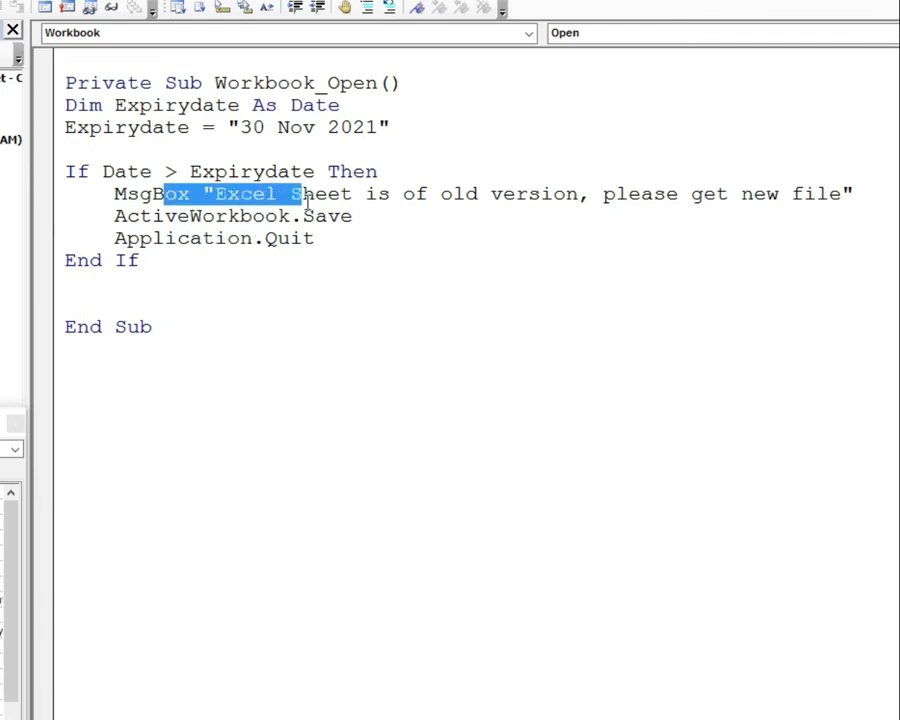
pyautogui.moveTo(202, 216); pyautogui.dragTo(314, 216)
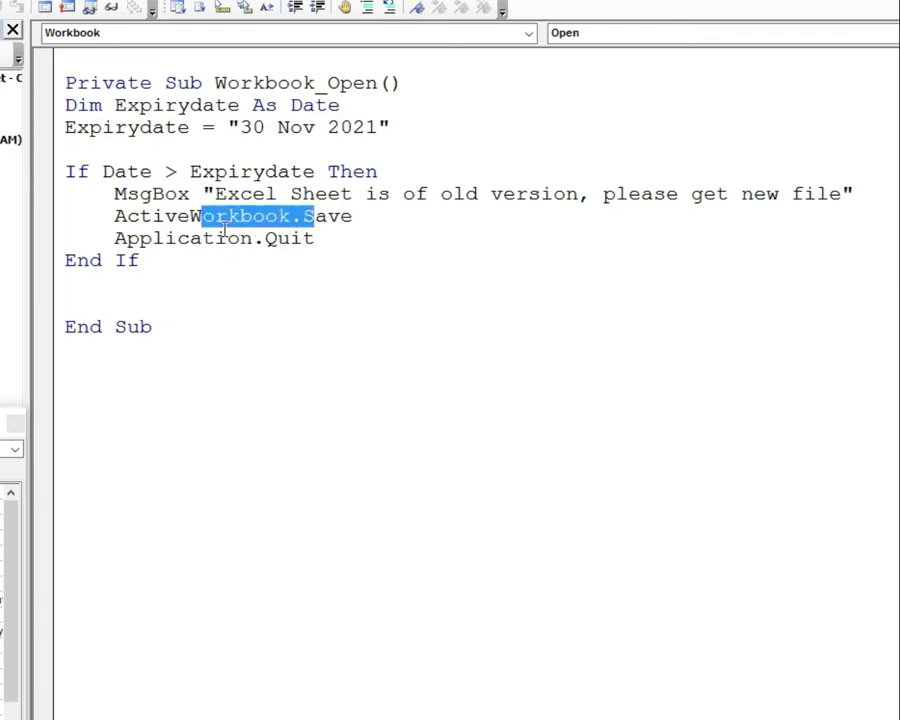
pyautogui.click(177, 238)
pyautogui.click(153, 282)
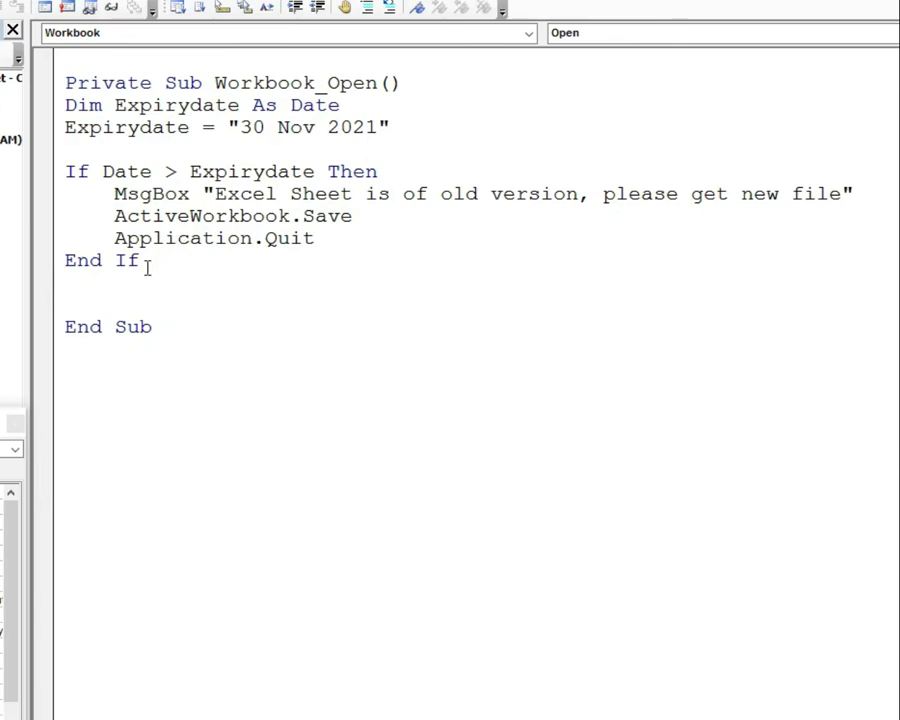
pyautogui.press('Delete')
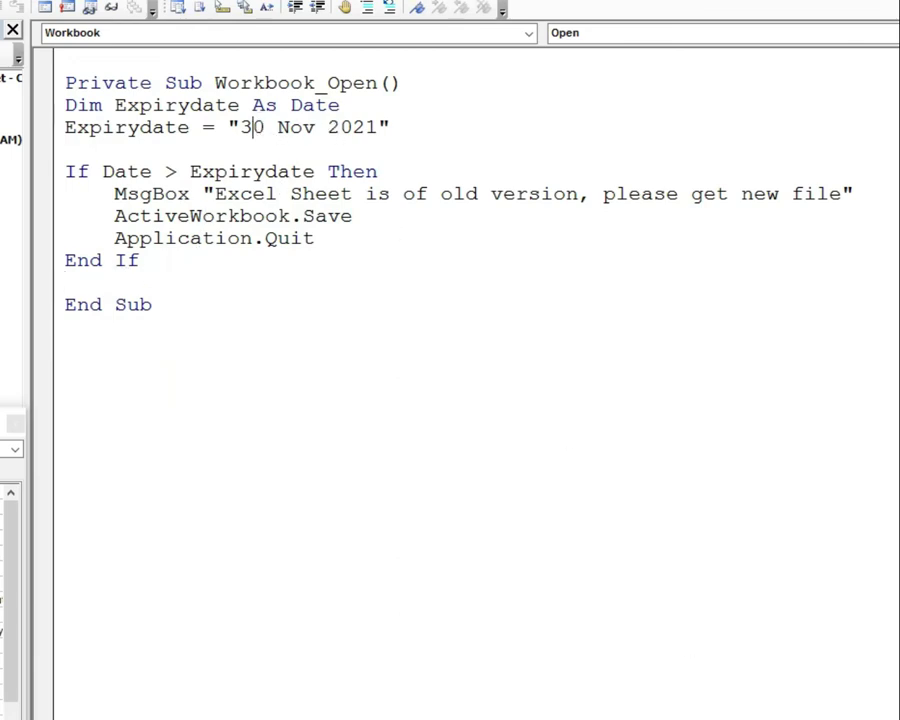
pyautogui.click(252, 127)
pyautogui.click(411, 154)
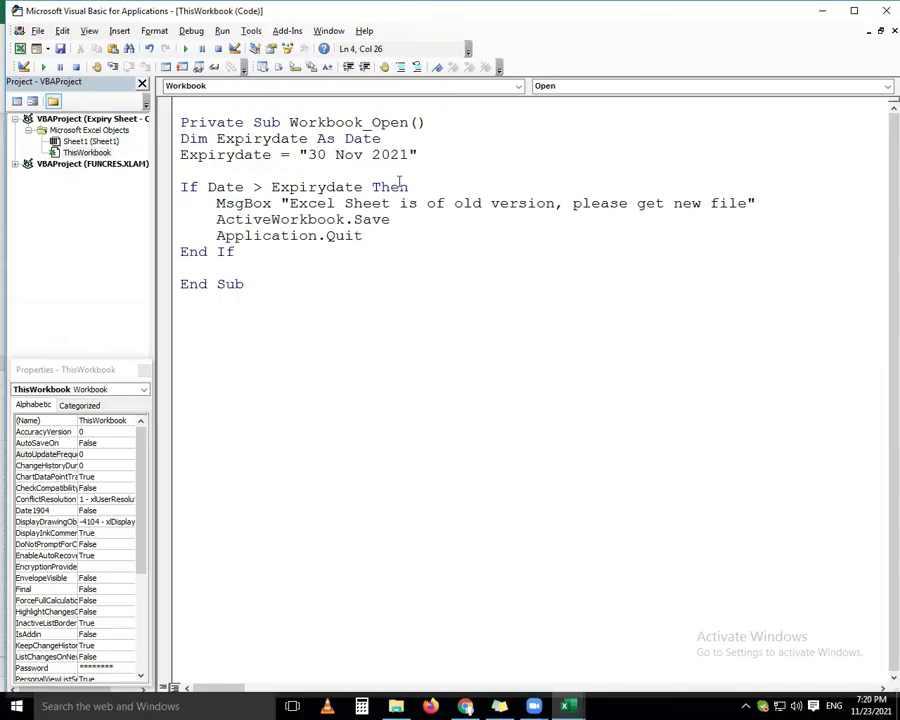
# - Change the expiry date year from 2021 to 2020
pyautogui.press('BackSpace')
pyautogui.write('0')
pyautogui.click(402, 264)
# - Close Excel, reopen Expiry Sheet - Copy, and dismiss the old-version warning
pyautogui.click(882, 12)
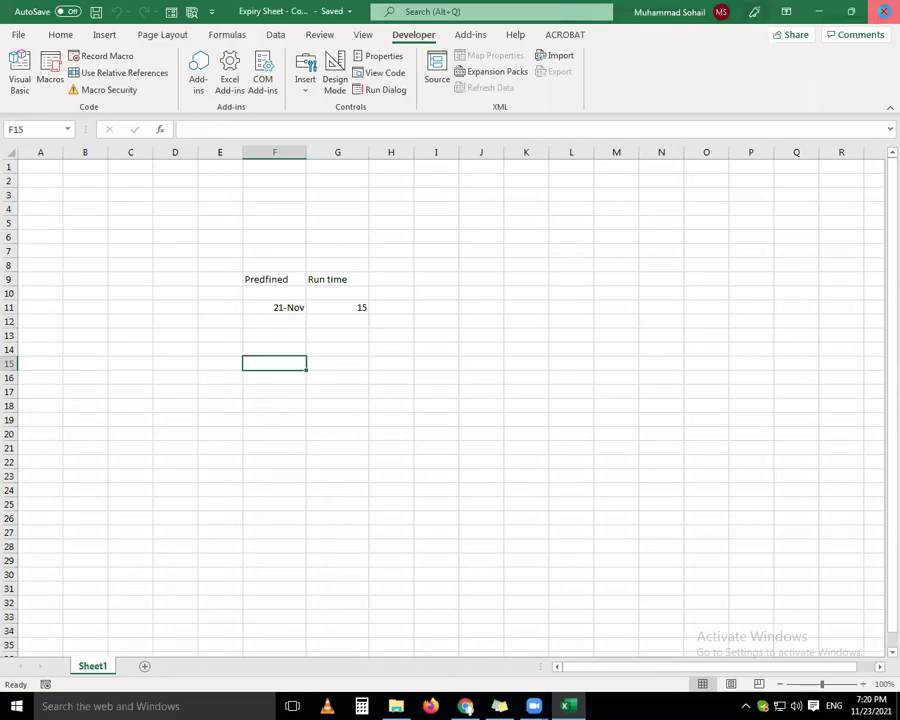
pyautogui.click(880, 12)
pyautogui.doubleClick(236, 368)
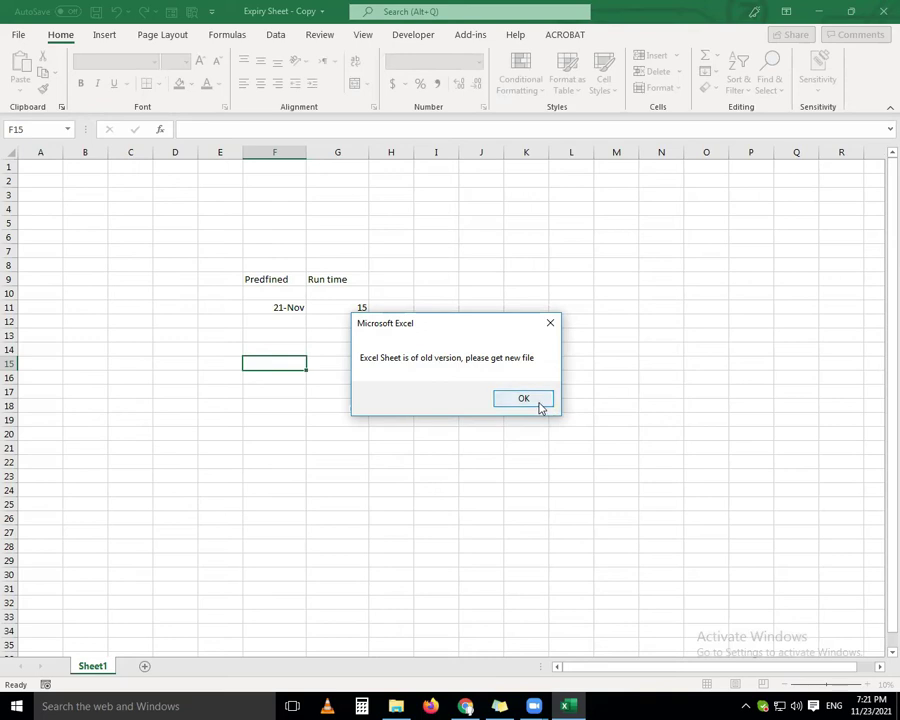
pyautogui.click(538, 404)
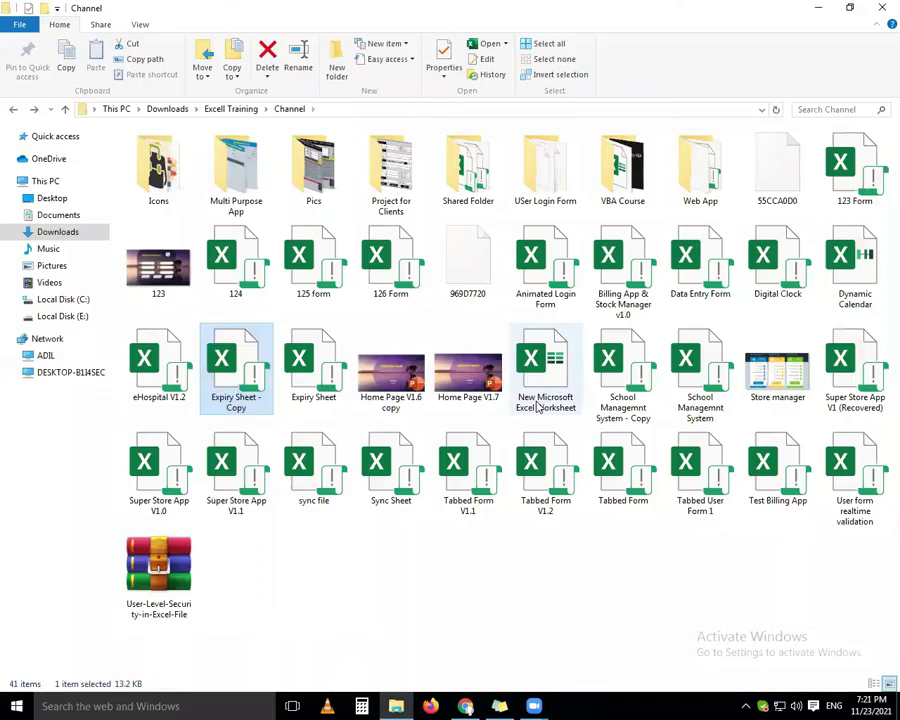
# - Reopen the copy's macro and append vbInformation as the MsgBox style argument
pyautogui.press('Return')
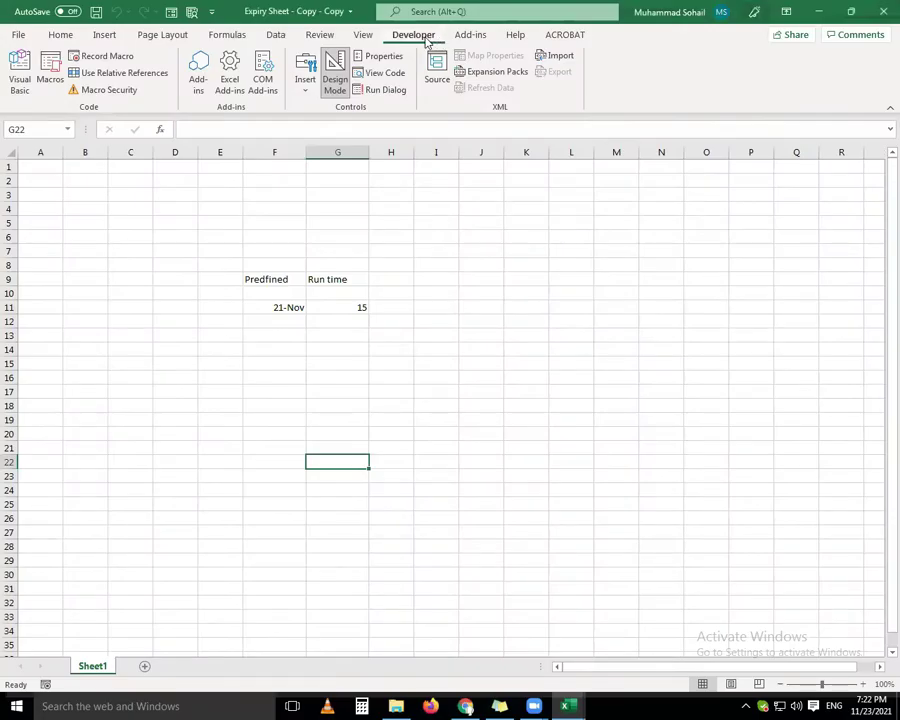
pyautogui.click(20, 86)
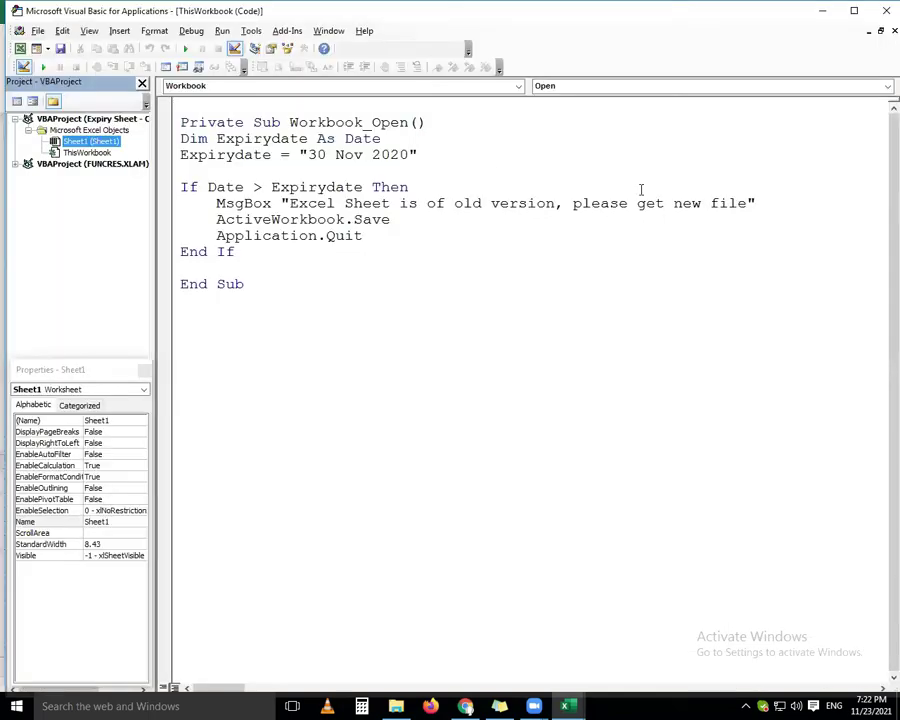
pyautogui.click(776, 203)
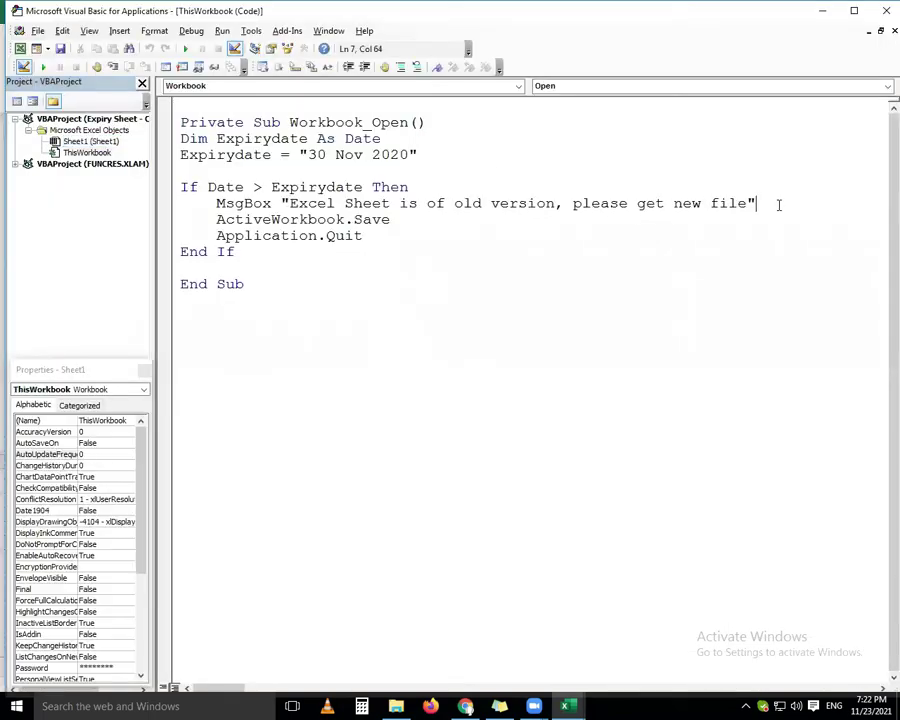
pyautogui.write(',vb')
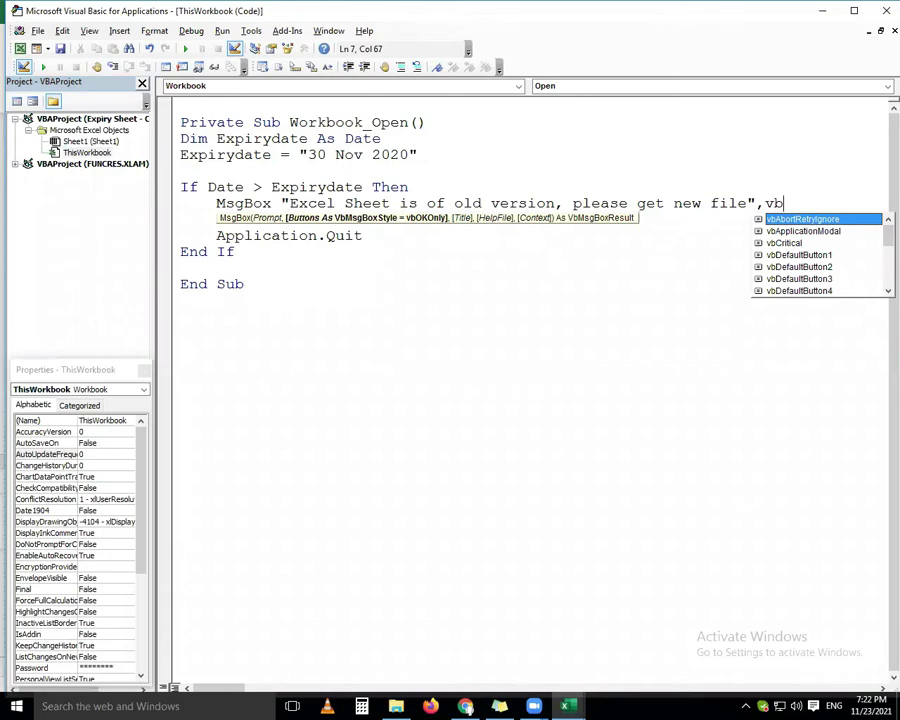
pyautogui.write('in')
pyautogui.press('Tab')
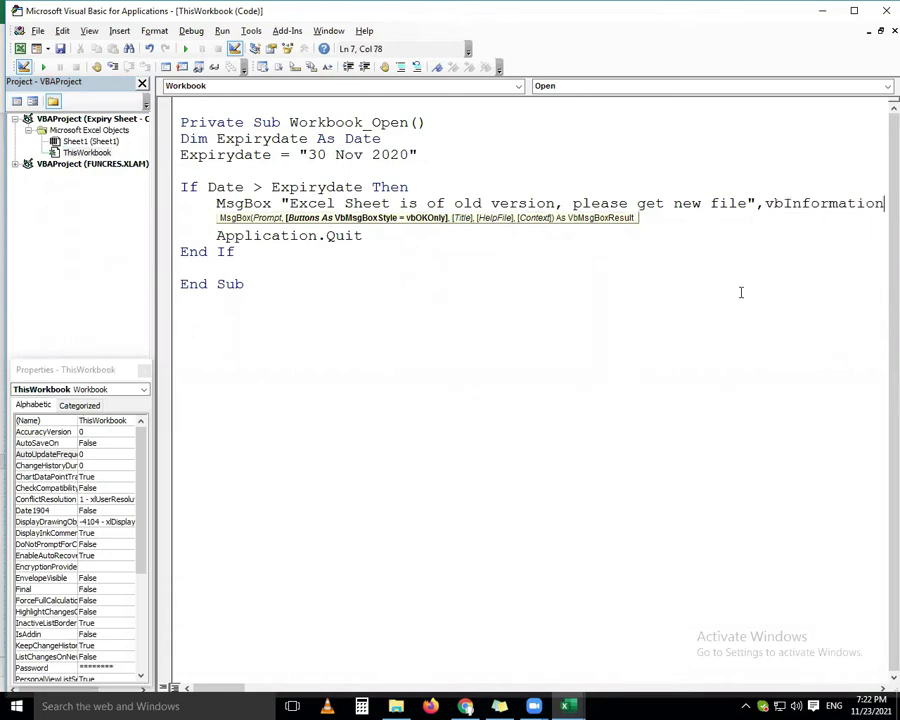
pyautogui.click(741, 292)
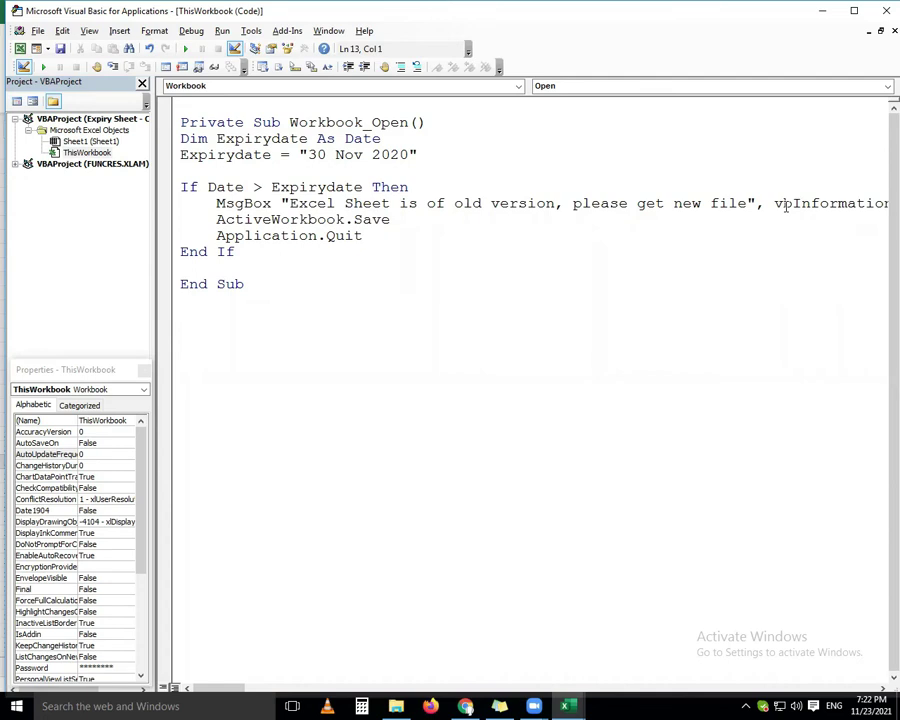
# - Reopen Expiry Sheet - Copy with content enabled and dismiss the information-style warning
pyautogui.click(884, 10)
pyautogui.click(880, 10)
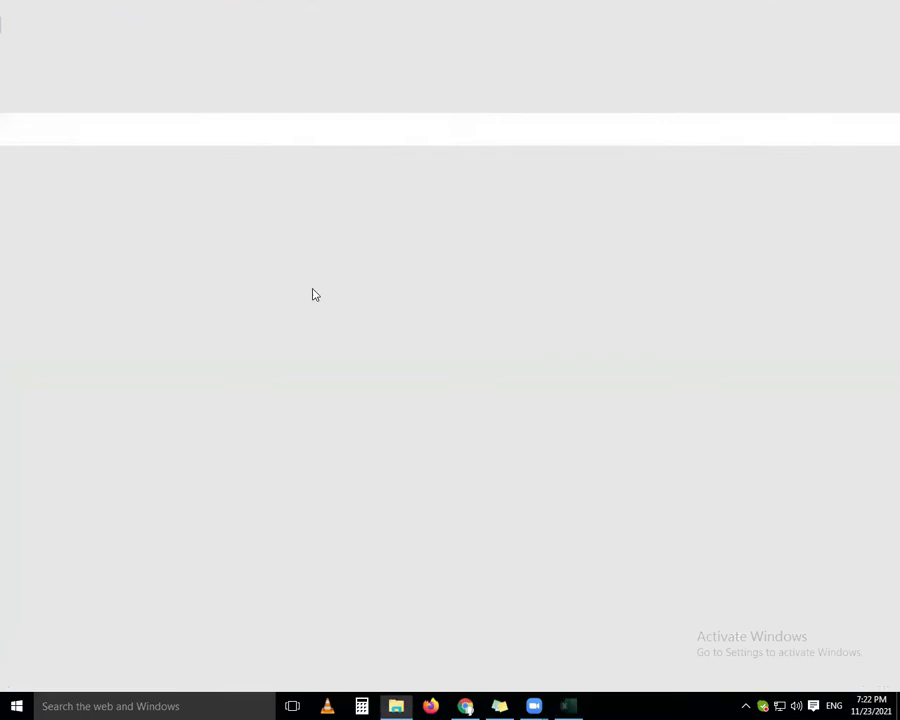
pyautogui.doubleClick(247, 388)
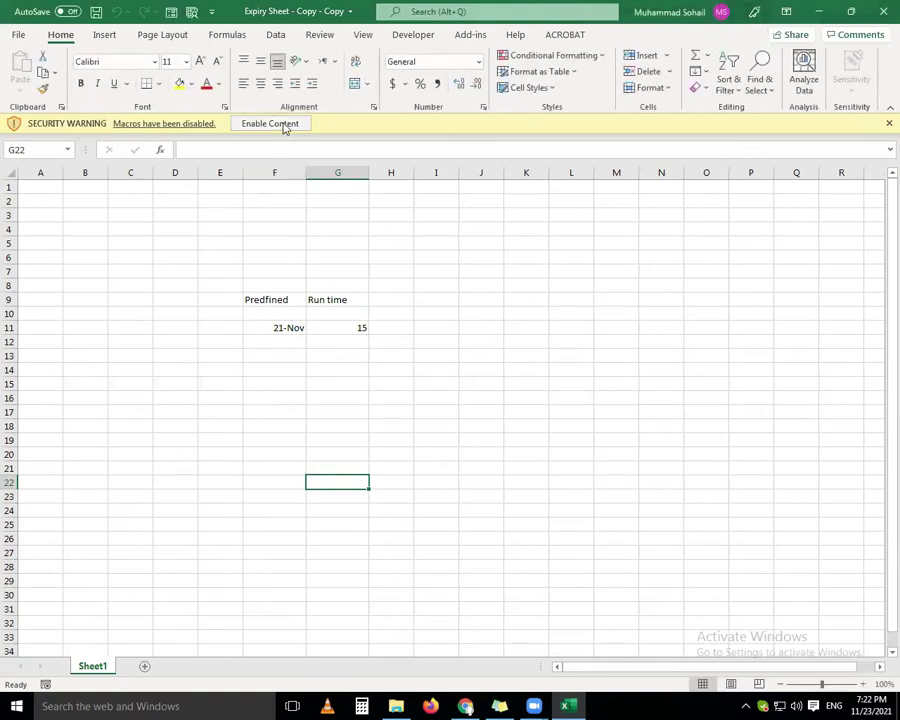
pyautogui.click(281, 124)
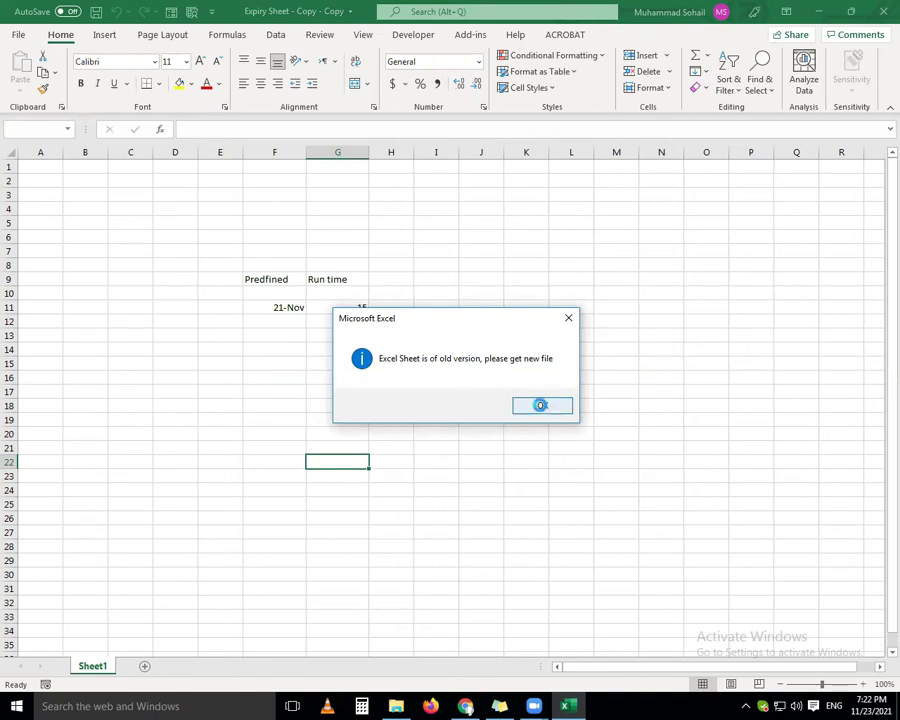
pyautogui.click(540, 405)
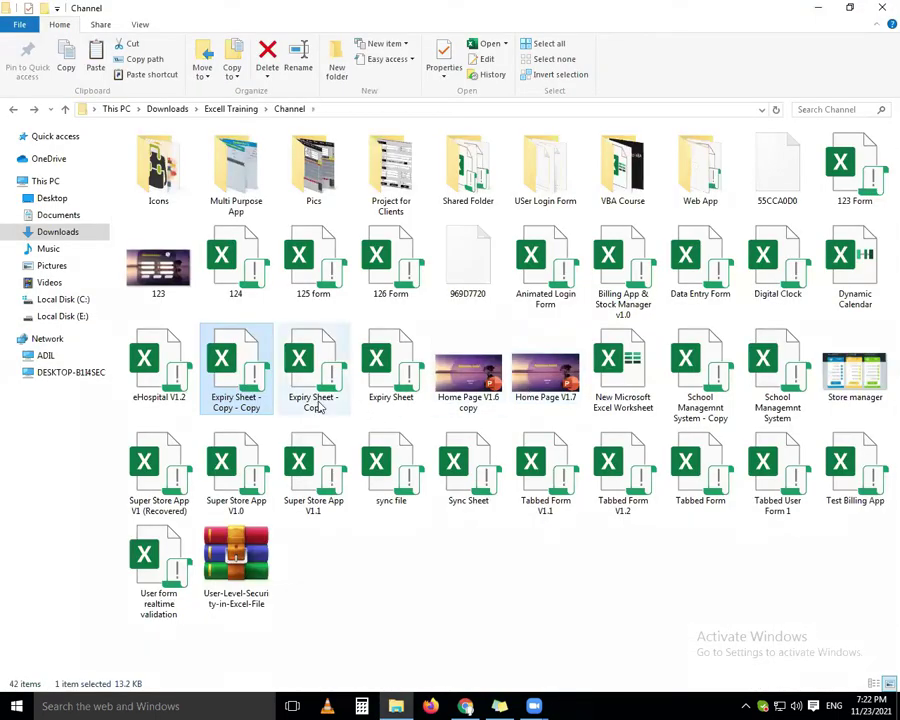
# - Paste a duplicate of the expiry workbook, open it, and launch the VBA editor
pyautogui.hotkey('ctrl', 'v')
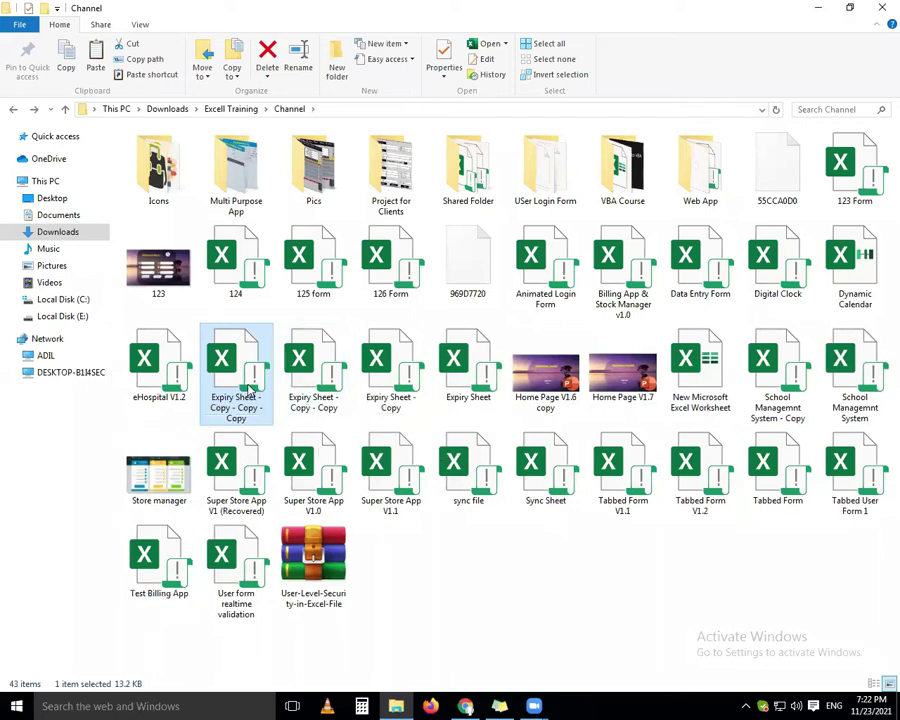
pyautogui.doubleClick(251, 390)
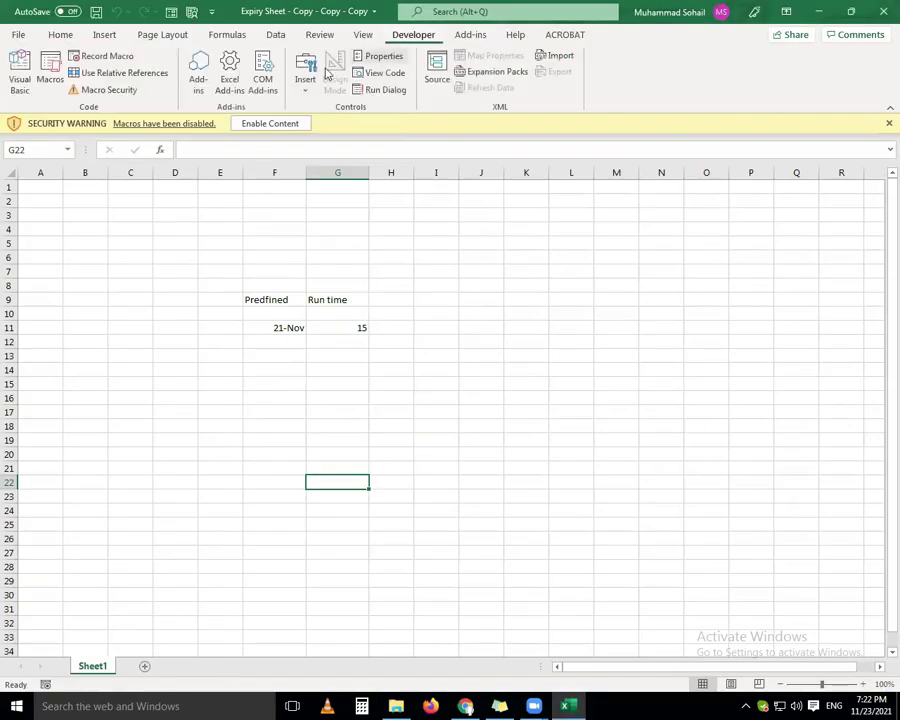
pyautogui.click(20, 78)
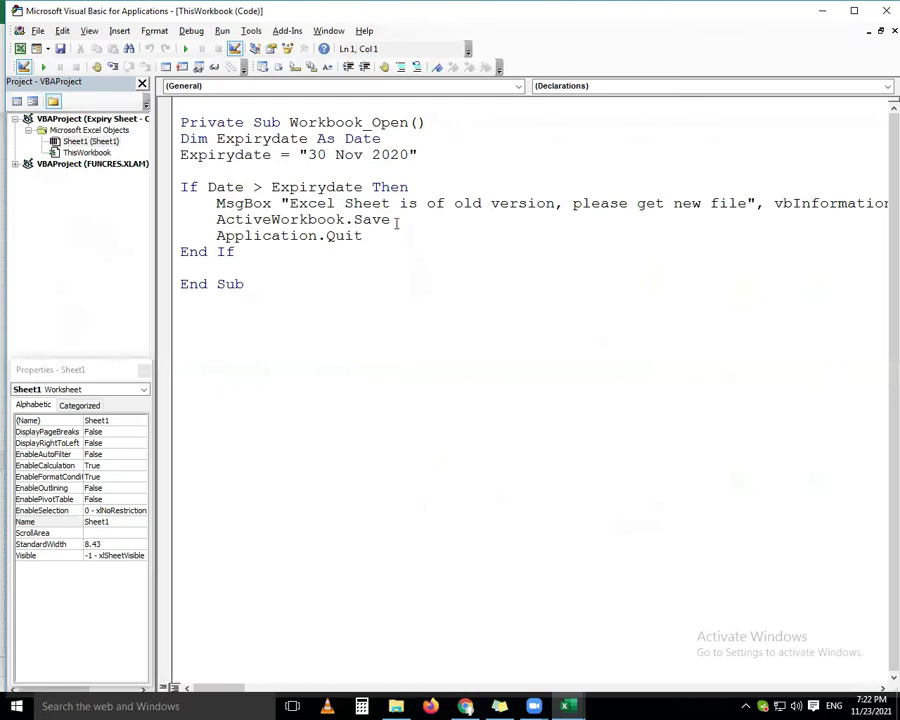
# - Add the title "File Will Close" after vbInformation in the MsgBox line
pyautogui.moveTo(858, 210); pyautogui.dragTo(880, 206)
pyautogui.click(766, 207)
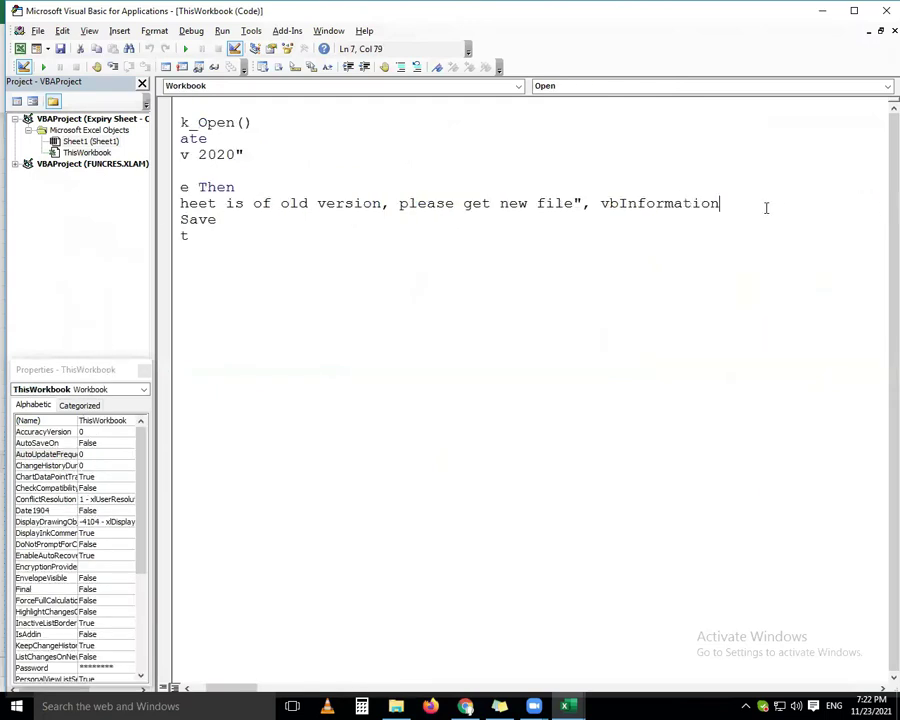
pyautogui.write(', ""')
pyautogui.press('Left')
pyautogui.write('File Will Close')
pyautogui.click(719, 327)
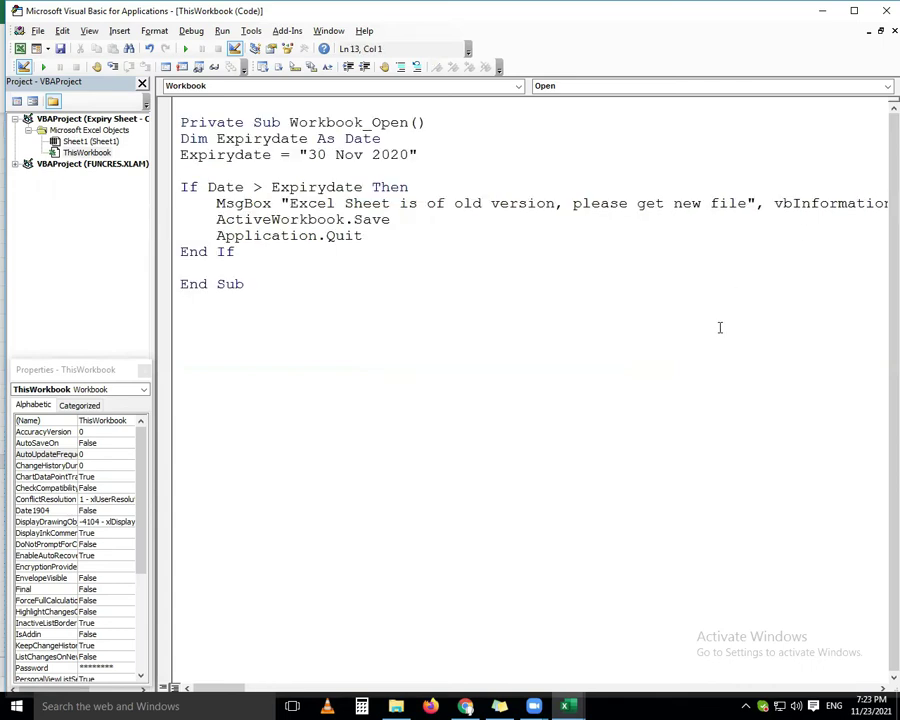
# - Close Excel, reopen the expired Expiry Sheet copy, and dismiss its 'File Will Close' warning
pyautogui.click(883, 11)
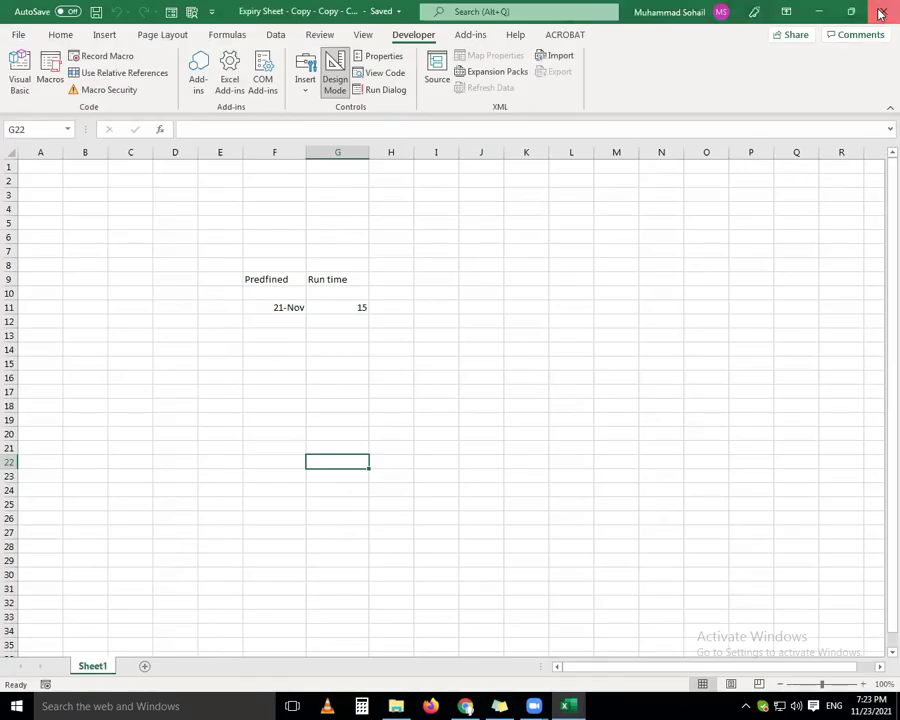
pyautogui.click(881, 13)
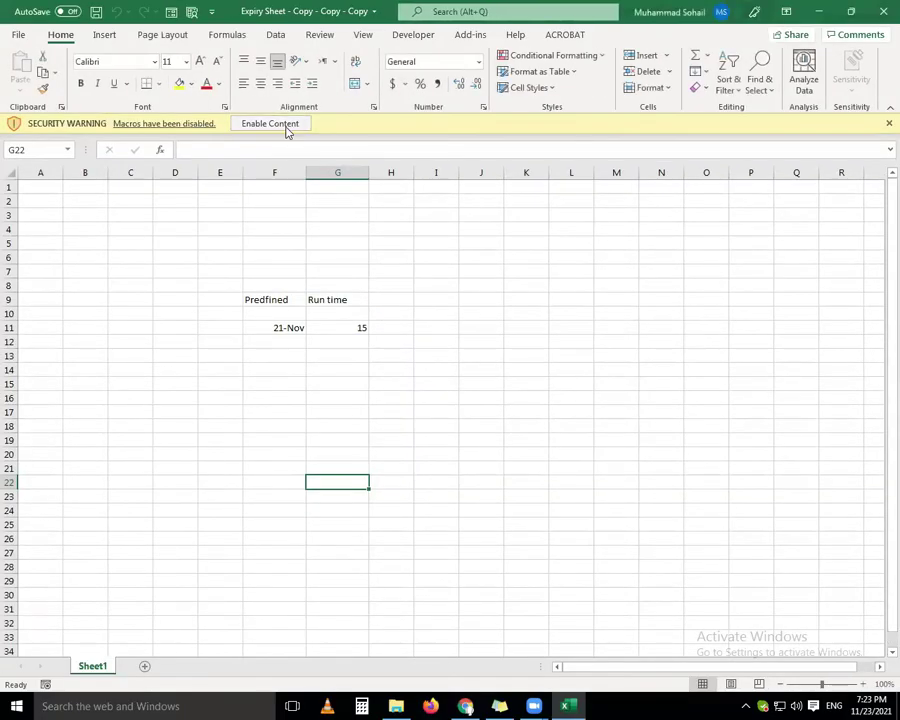
pyautogui.click(287, 129)
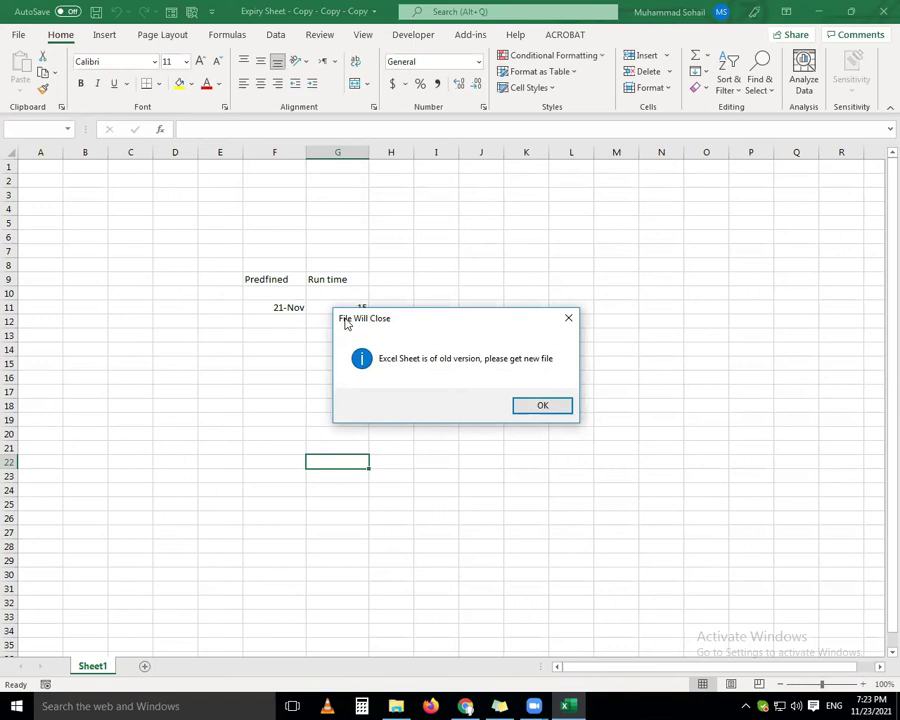
pyautogui.click(542, 407)
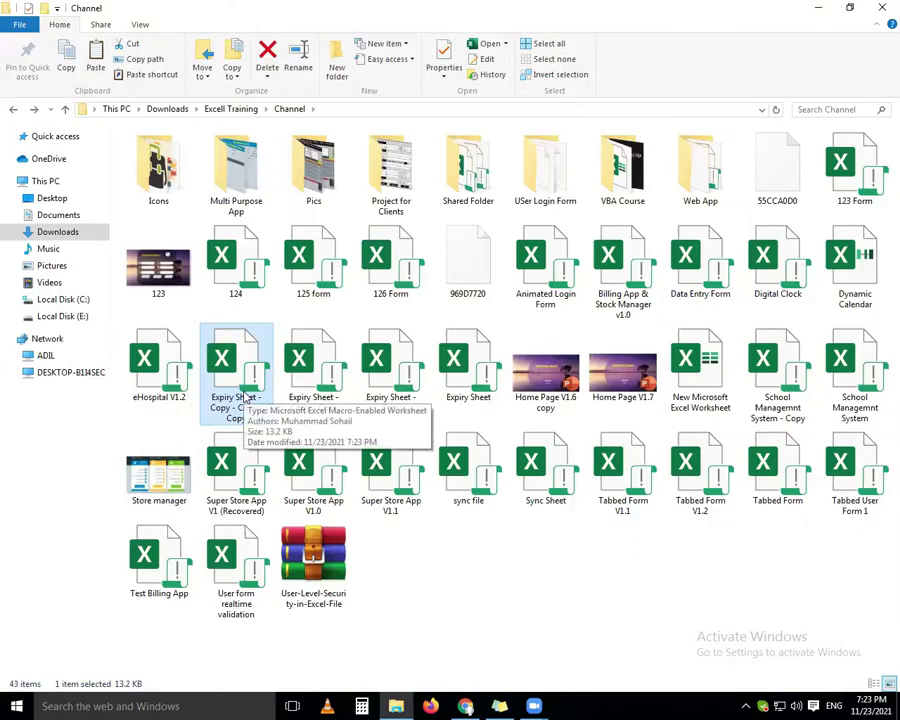
# - Duplicate the workbook, open the copy's VBA code, and change the expiry year to 2021
pyautogui.hotkey('ctrl', 'v')
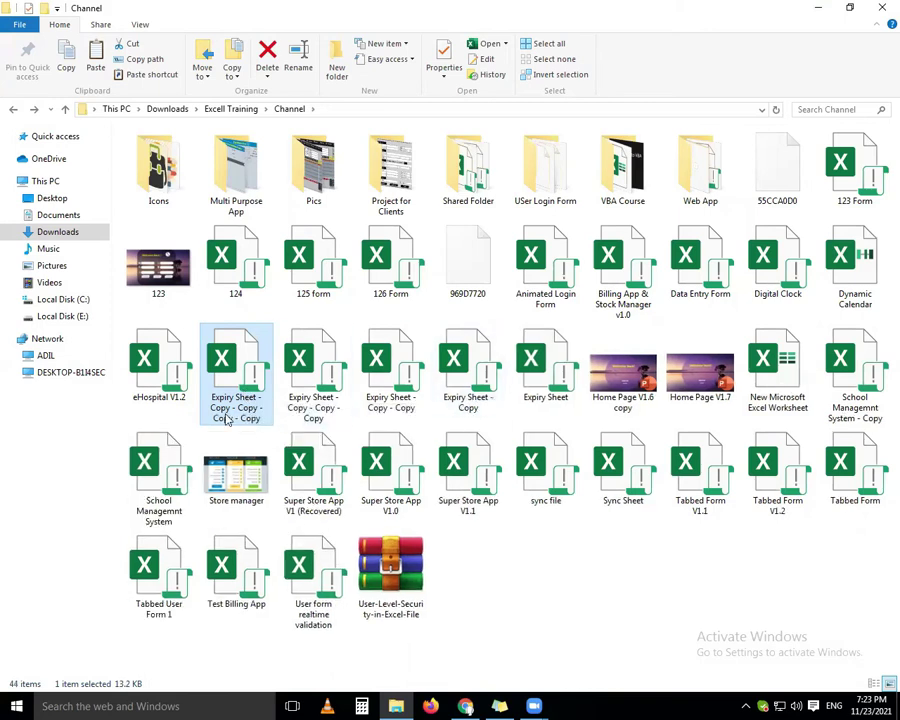
pyautogui.doubleClick(230, 388)
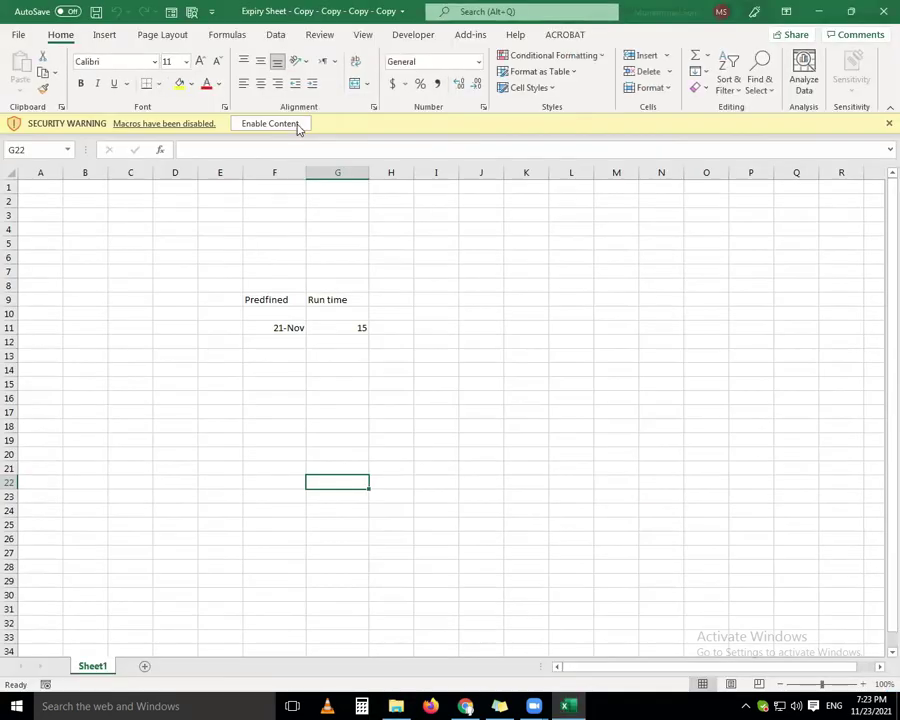
pyautogui.click(413, 34)
pyautogui.click(20, 78)
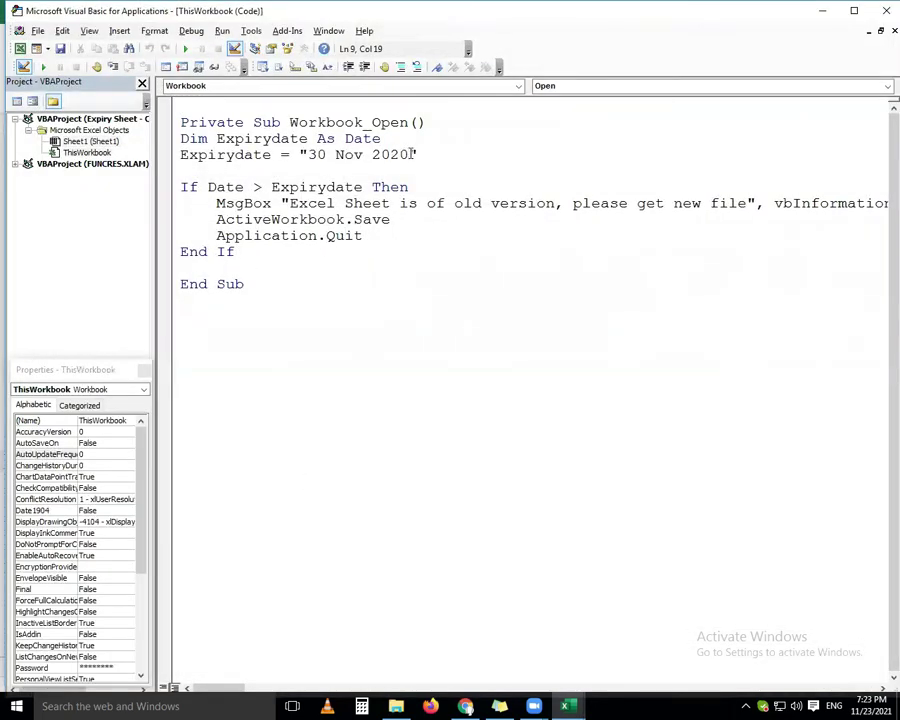
pyautogui.press('BackSpace')
pyautogui.write('1')
# - Add an Else branch after Application.Quit containing MsgBox Expirydate - Date
pyautogui.click(398, 253)
pyautogui.click(387, 237)
pyautogui.press('Return')
pyautogui.press('Return')
pyautogui.press('Return')
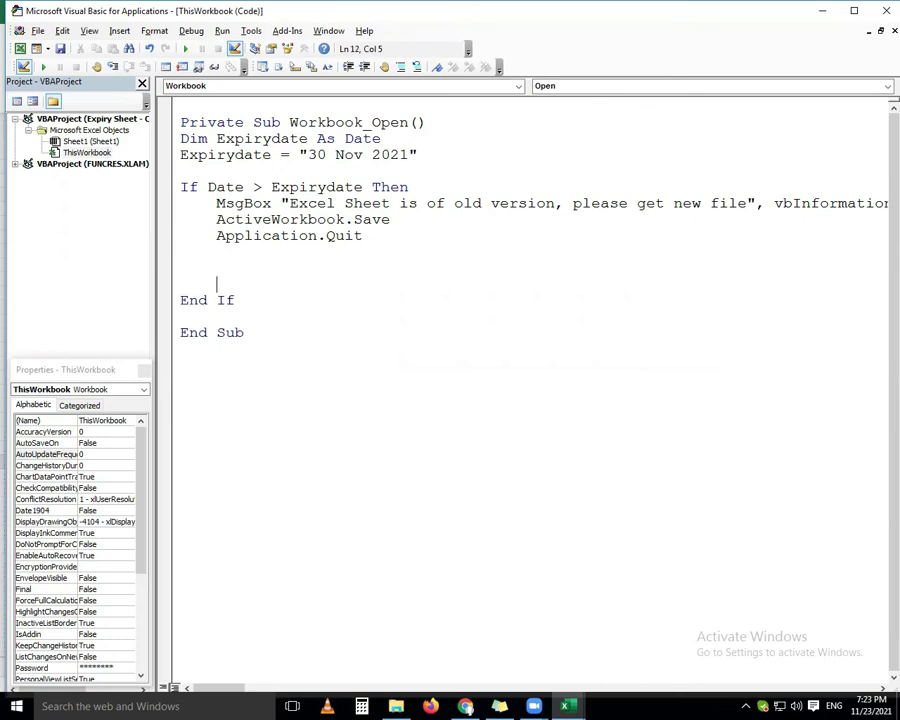
pyautogui.write('else')
pyautogui.press('Return')
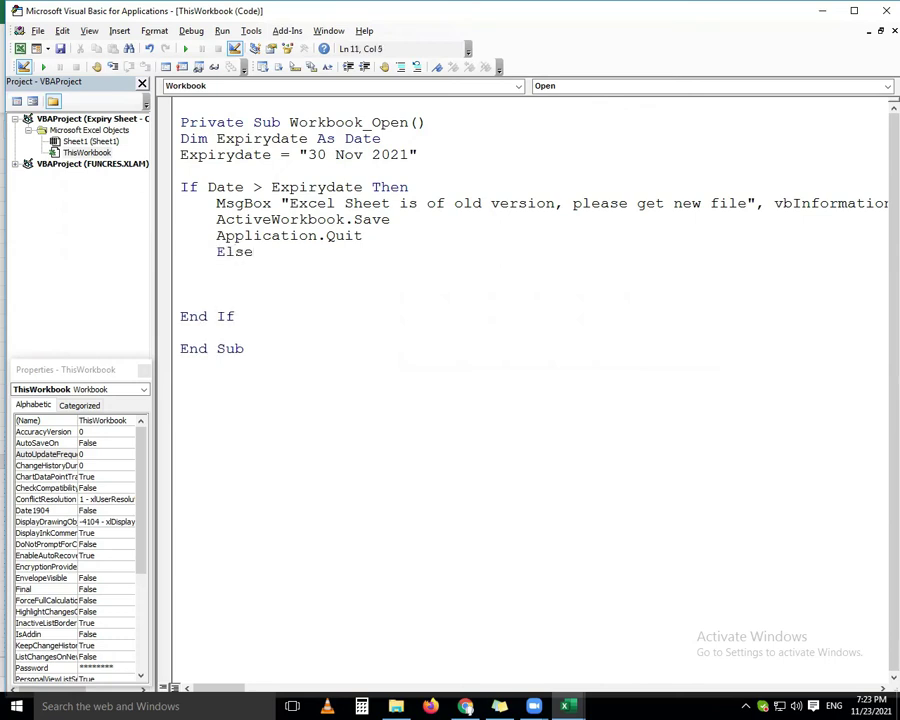
pyautogui.moveTo(216, 203); pyautogui.dragTo(289, 203)
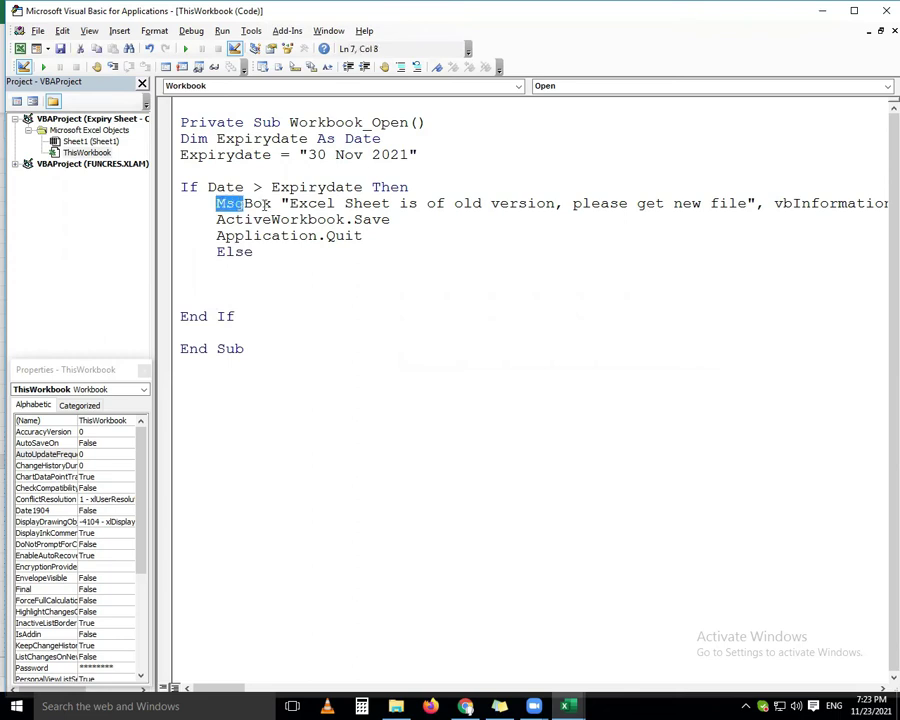
pyautogui.click(220, 267)
pyautogui.press('BackSpace')
pyautogui.press('BackSpace')
pyautogui.press('BackSpace')
pyautogui.write('else')
pyautogui.press('Return')
pyautogui.write('MsgBox Expirydate - Date')
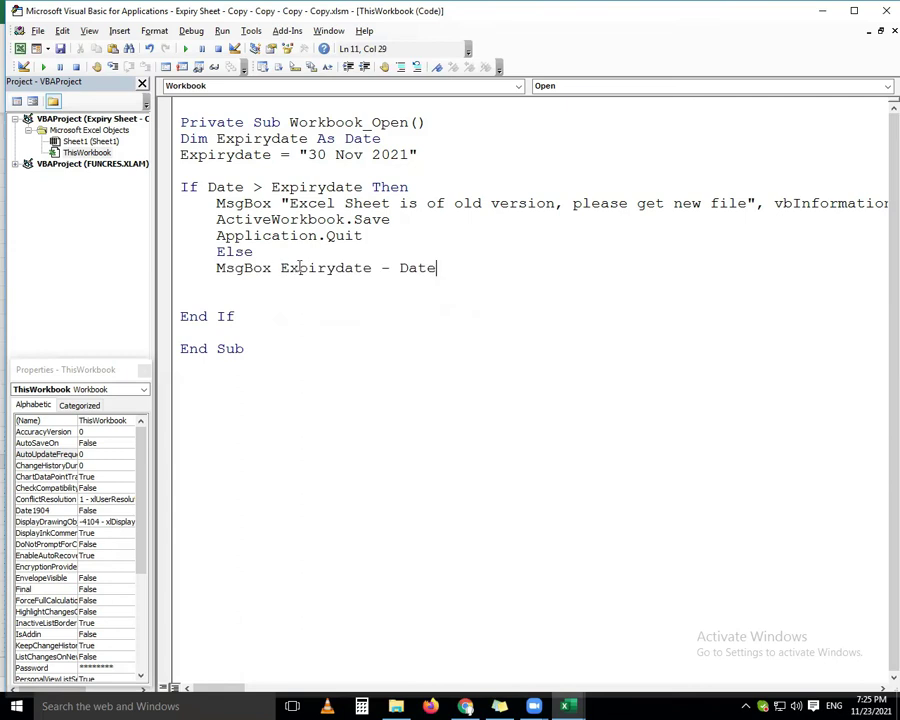
pyautogui.click(364, 285)
pyautogui.click(22, 48)
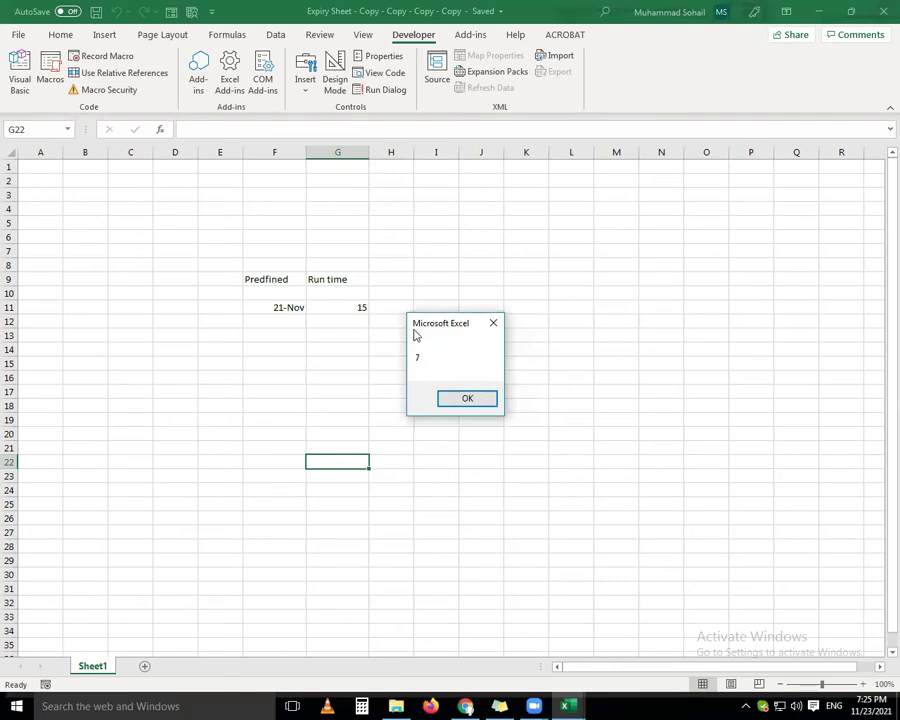
pyautogui.click(462, 399)
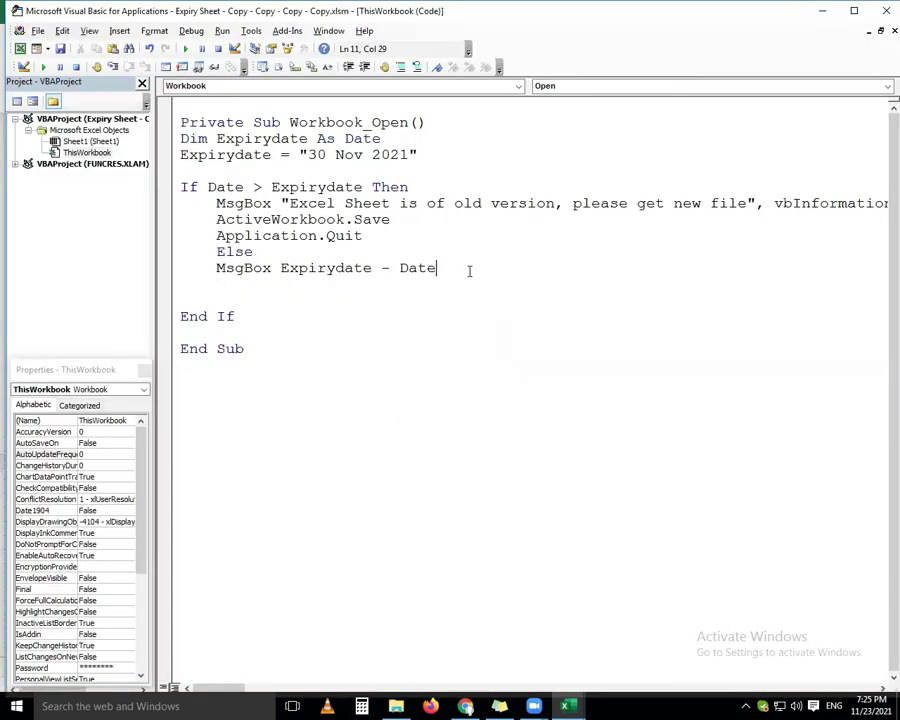
# - Add vbCritical as the style argument of the Else branch's MsgBox Expirydate - Date
pyautogui.write(', ')
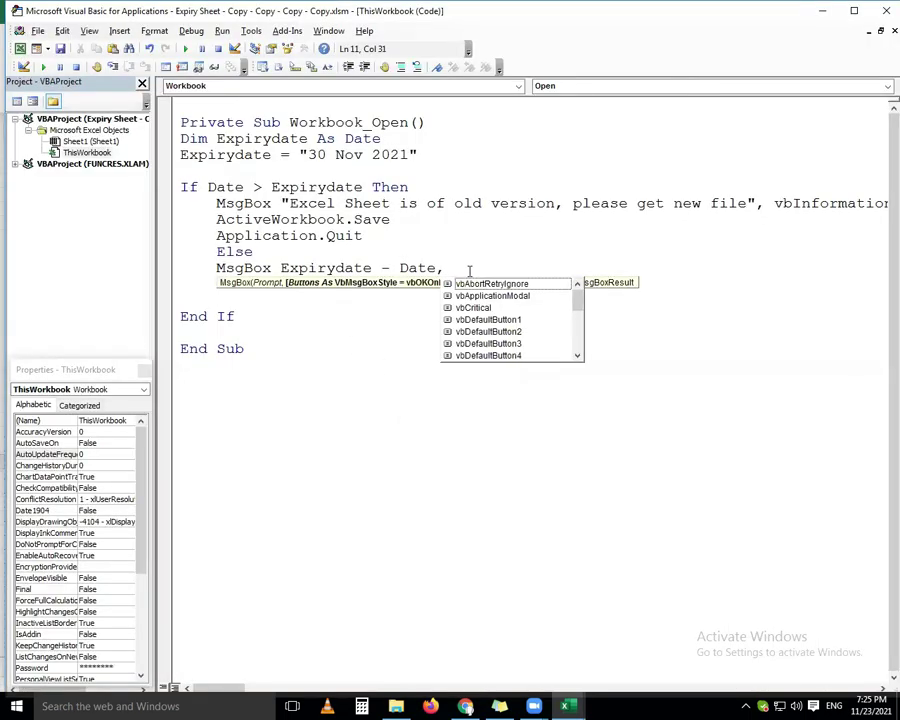
pyautogui.write('vi')
pyautogui.press('BackSpace')
pyautogui.write('b')
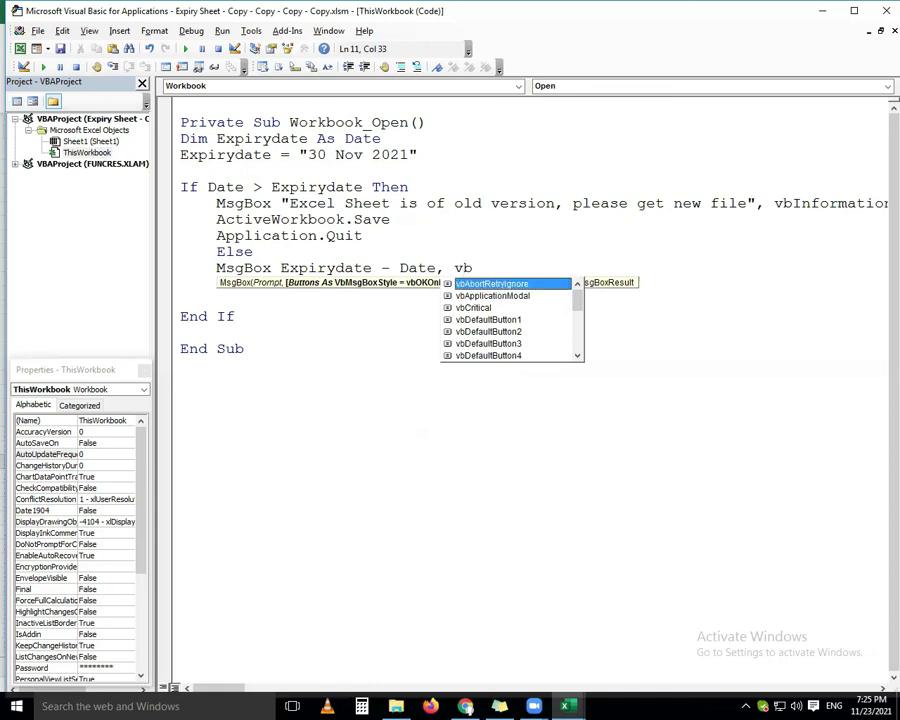
pyautogui.write('c')
pyautogui.press('Tab')
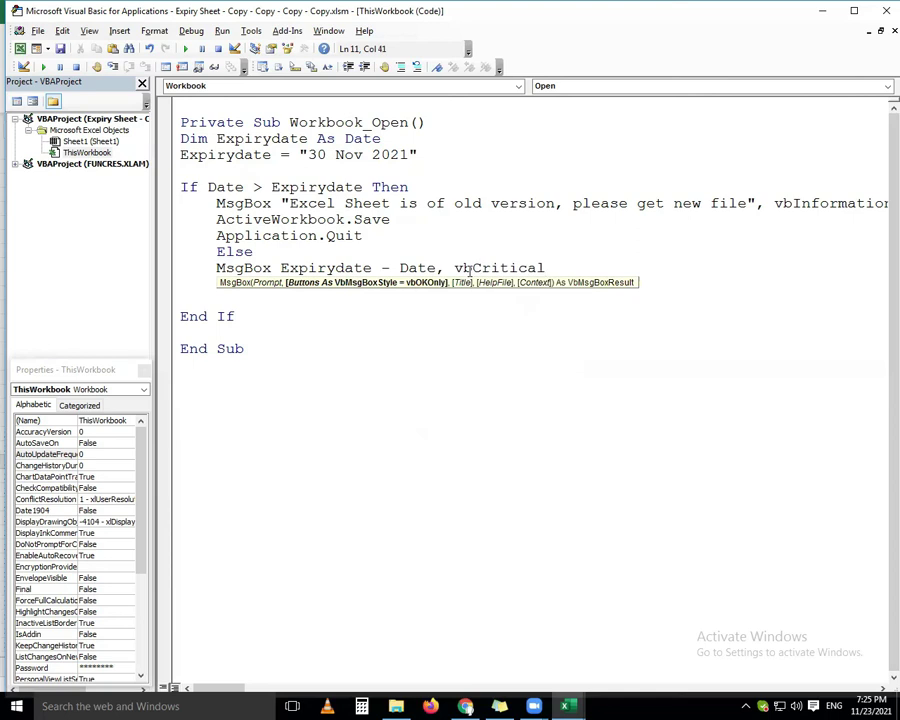
pyautogui.click(466, 368)
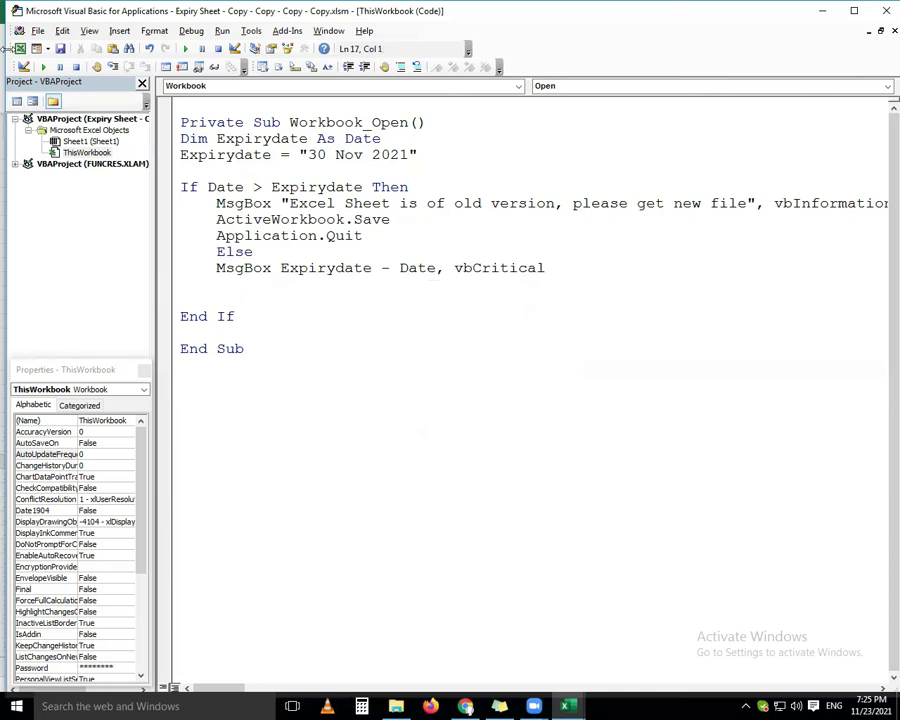
# - Run Workbook_Open to test the critical message box showing 7 days remaining
pyautogui.click(43, 66)
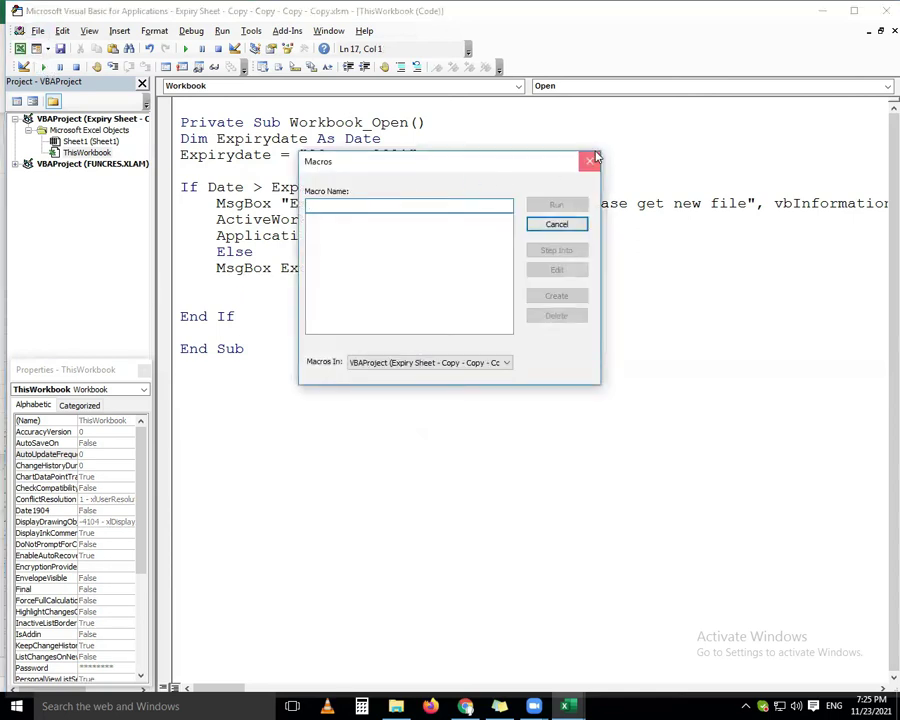
pyautogui.click(590, 160)
pyautogui.click(43, 66)
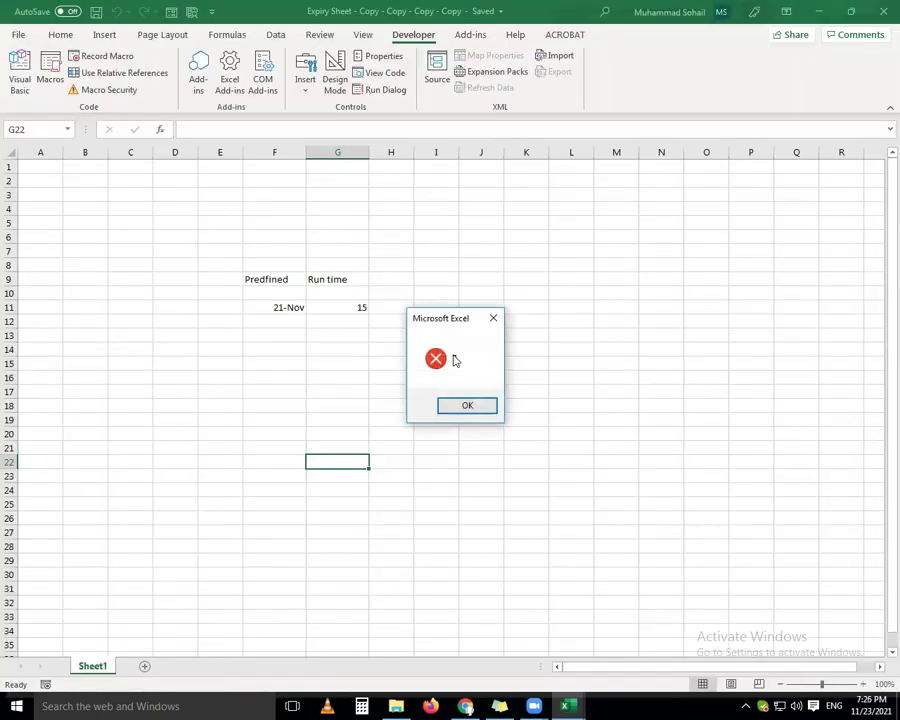
pyautogui.click(492, 318)
# - Replace vbCritical with vbInformation and rerun the macro to check the information box
pyautogui.doubleClick(476, 267)
pyautogui.press('BackSpace')
pyautogui.write('vbInformation')
pyautogui.click(43, 66)
pyautogui.click(464, 405)
# - Add the title "You have Remaing " & Expirydate - Date to the MsgBox and run Workbook_Open
pyautogui.click(583, 267)
pyautogui.write(', ')
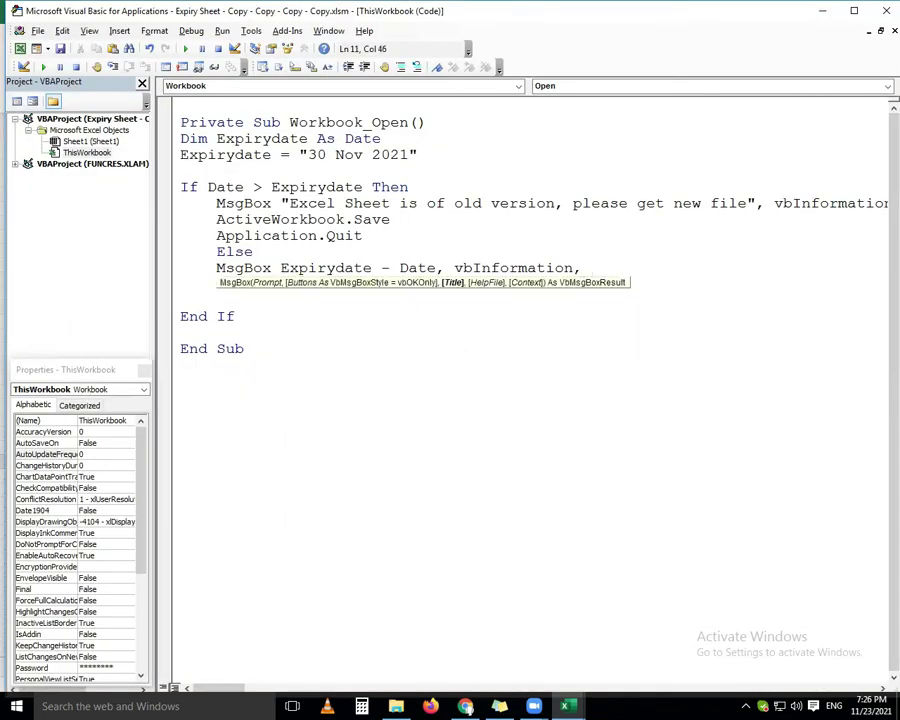
pyautogui.write('""')
pyautogui.write('You have Remaing')
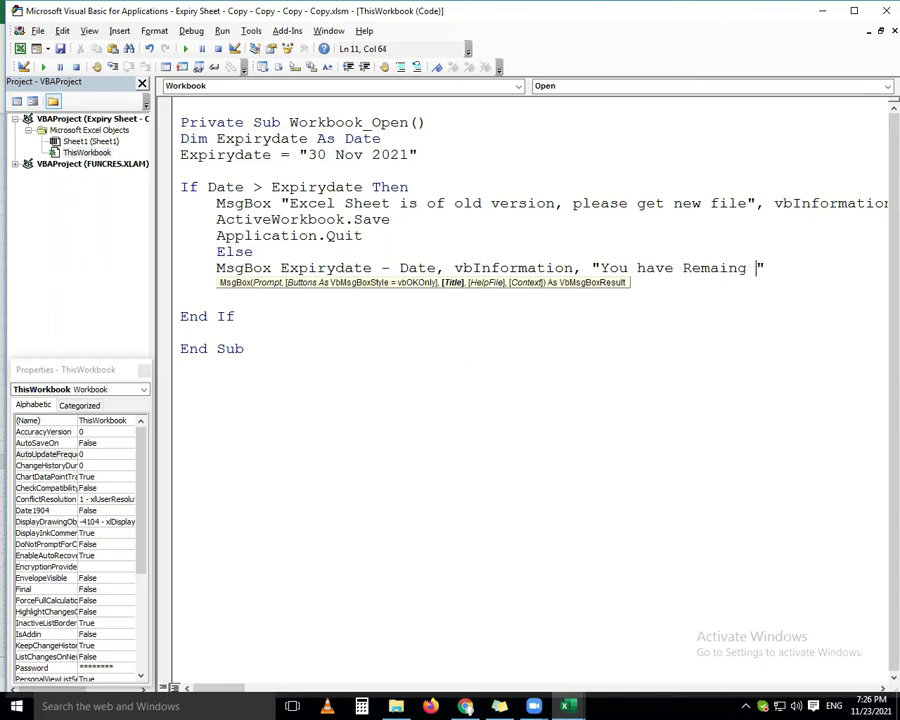
pyautogui.click(410, 332)
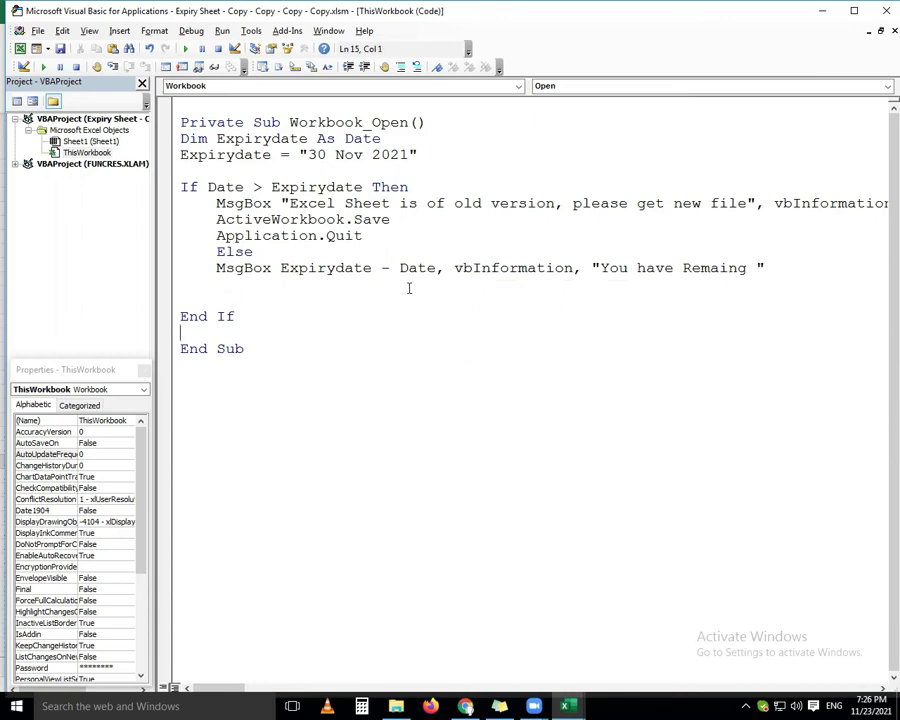
pyautogui.moveTo(437, 268); pyautogui.dragTo(281, 270)
pyautogui.click(788, 265)
pyautogui.write('&')
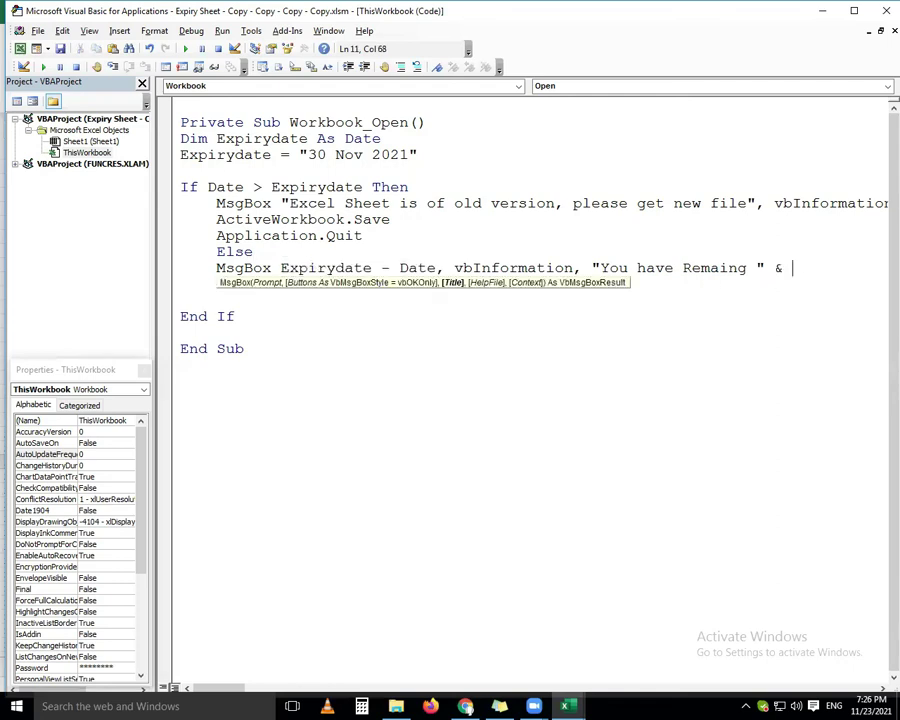
pyautogui.write('Expirydate - Date')
pyautogui.click(339, 358)
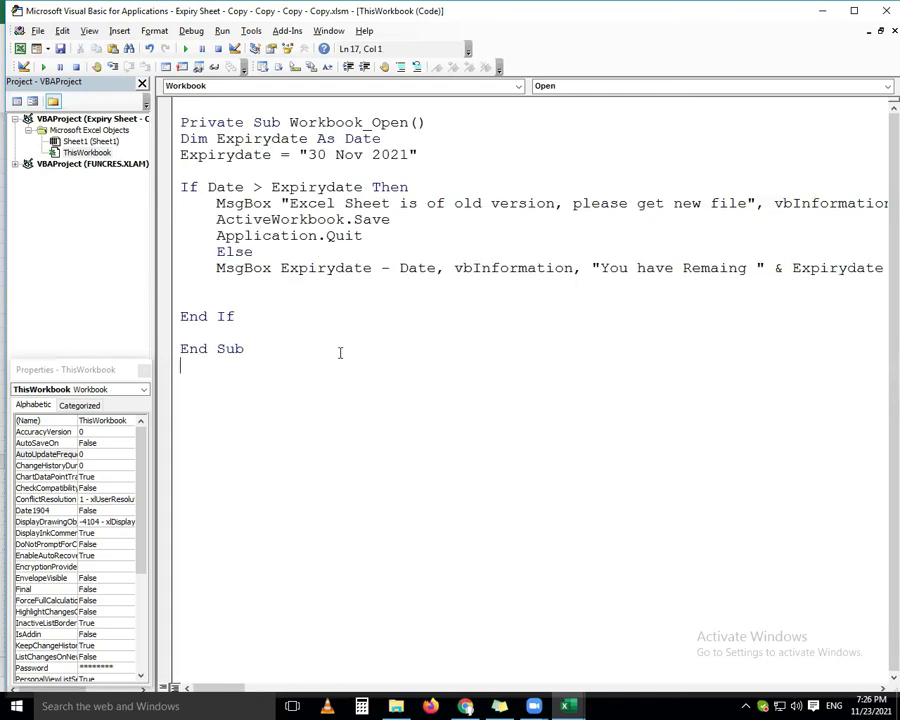
pyautogui.click(43, 66)
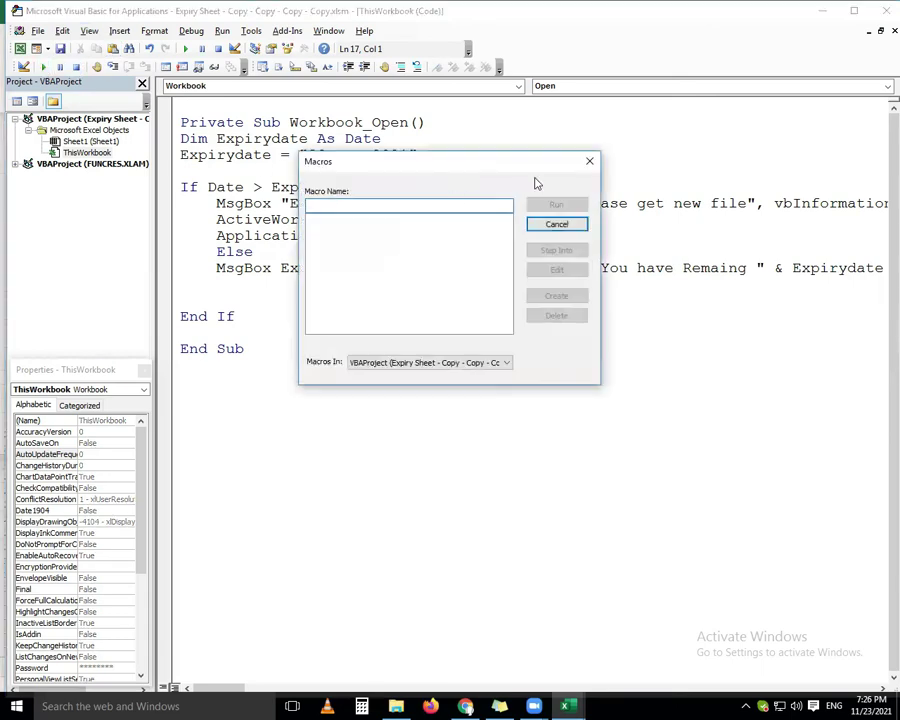
pyautogui.press('Escape')
pyautogui.click(498, 203)
pyautogui.click(43, 66)
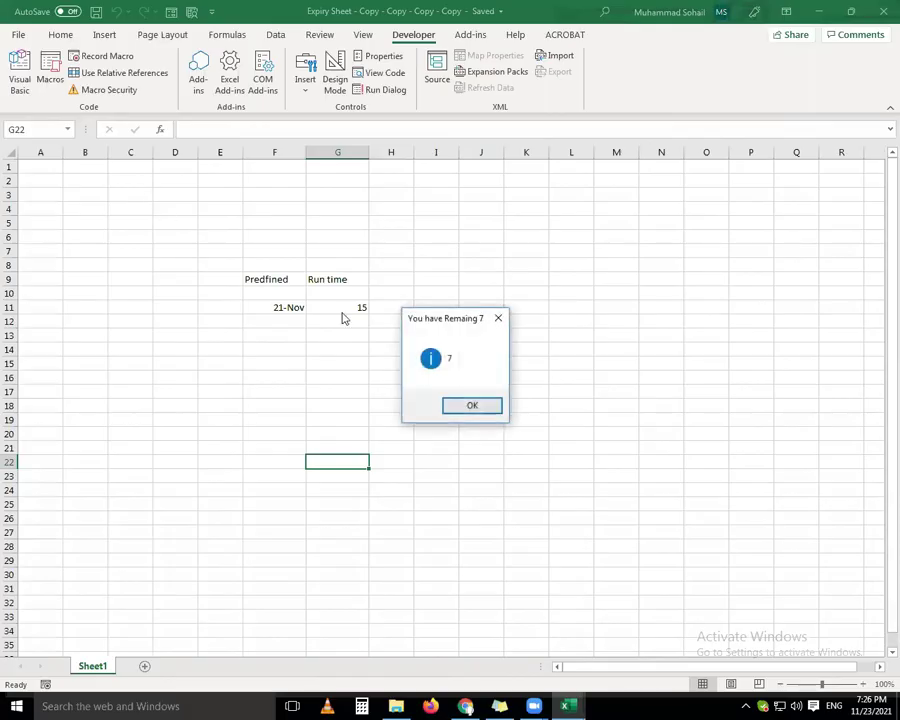
# - Break the MsgBox line with a line continuation and append " Day(s)" to the title
pyautogui.click(490, 322)
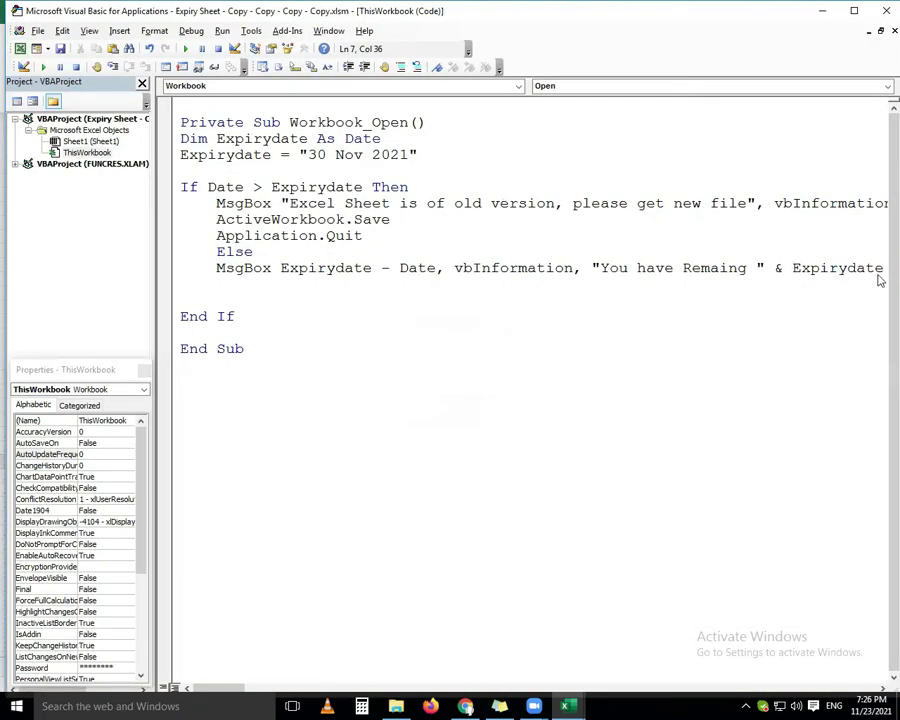
pyautogui.click(856, 268)
pyautogui.moveTo(856, 268); pyautogui.dragTo(828, 280)
pyautogui.click(848, 280)
pyautogui.click(593, 268)
pyautogui.write('_')
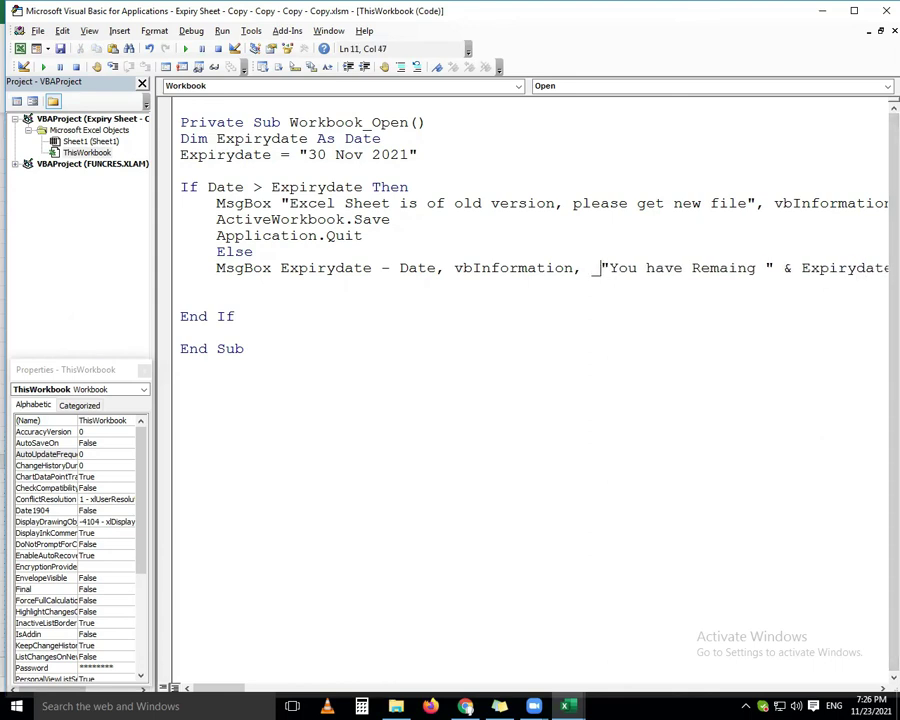
pyautogui.press('Return')
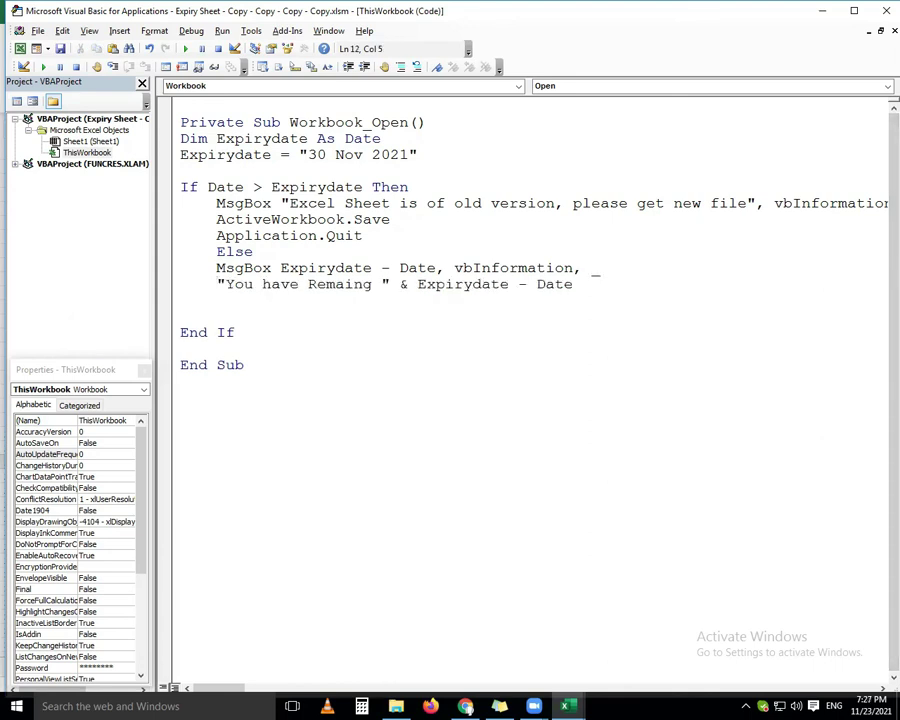
pyautogui.hotkey('ctrl', 'End')
pyautogui.click(596, 284)
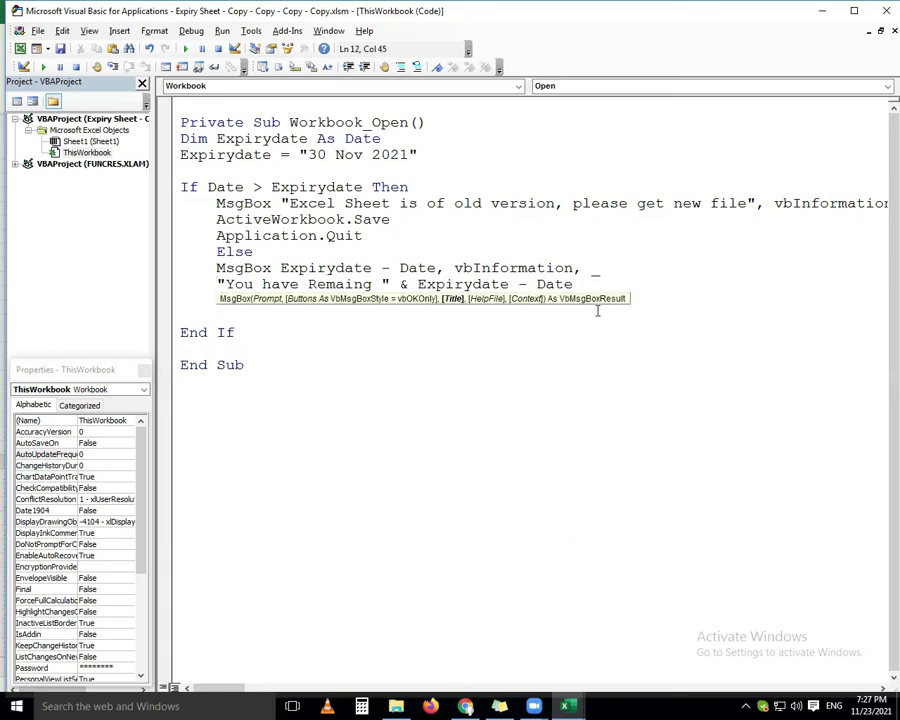
pyautogui.write('" ')
pyautogui.write('Day()')
pyautogui.write('s')
pyautogui.click(183, 381)
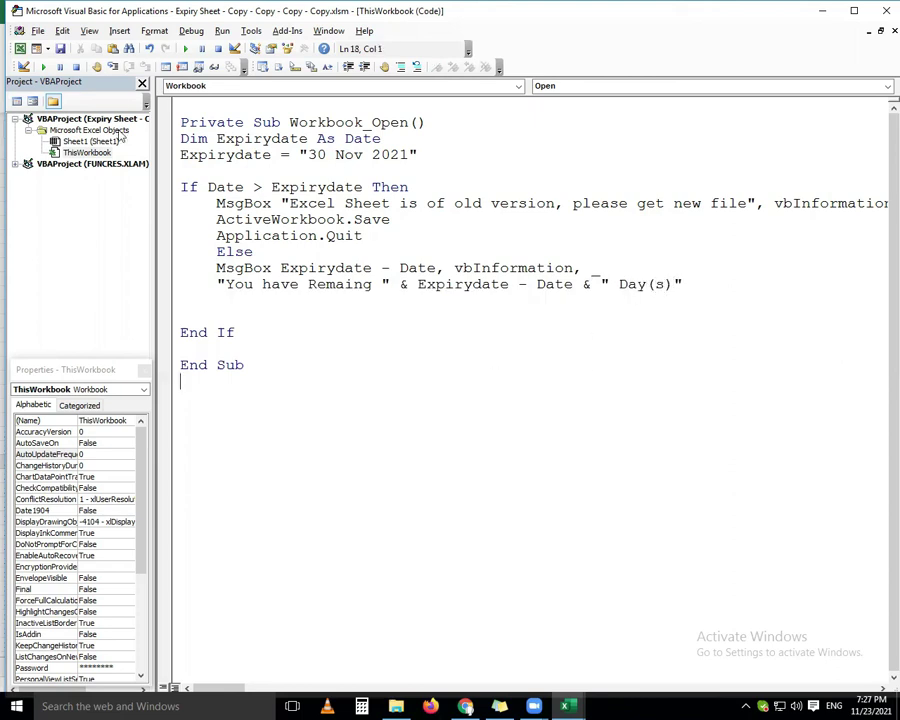
# - Run Workbook_Open to confirm the title now shows 7 Day(s)
pyautogui.press('F5')
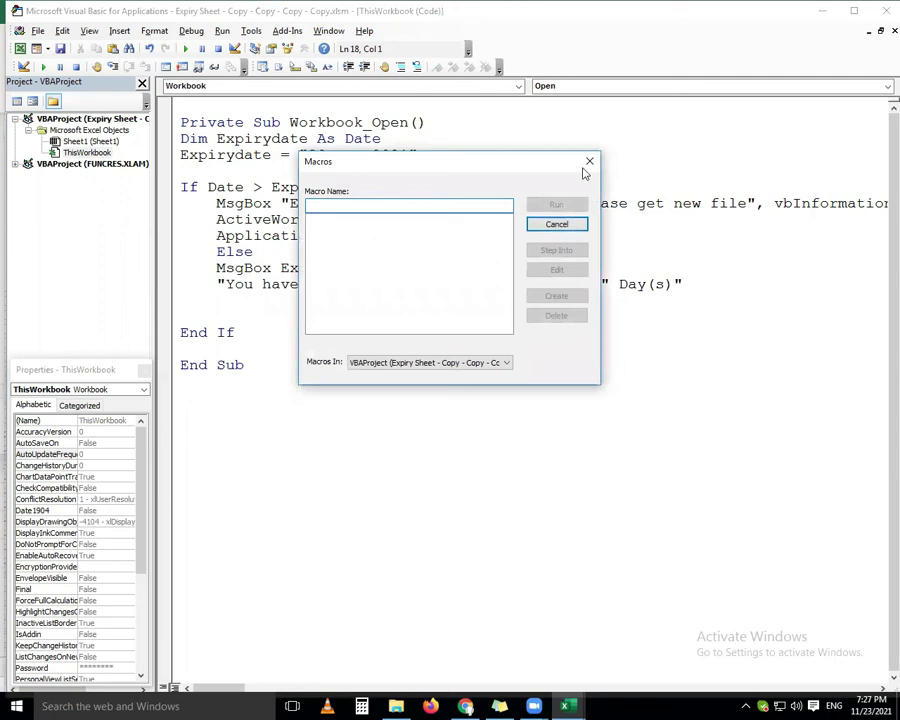
pyautogui.click(589, 161)
pyautogui.click(22, 48)
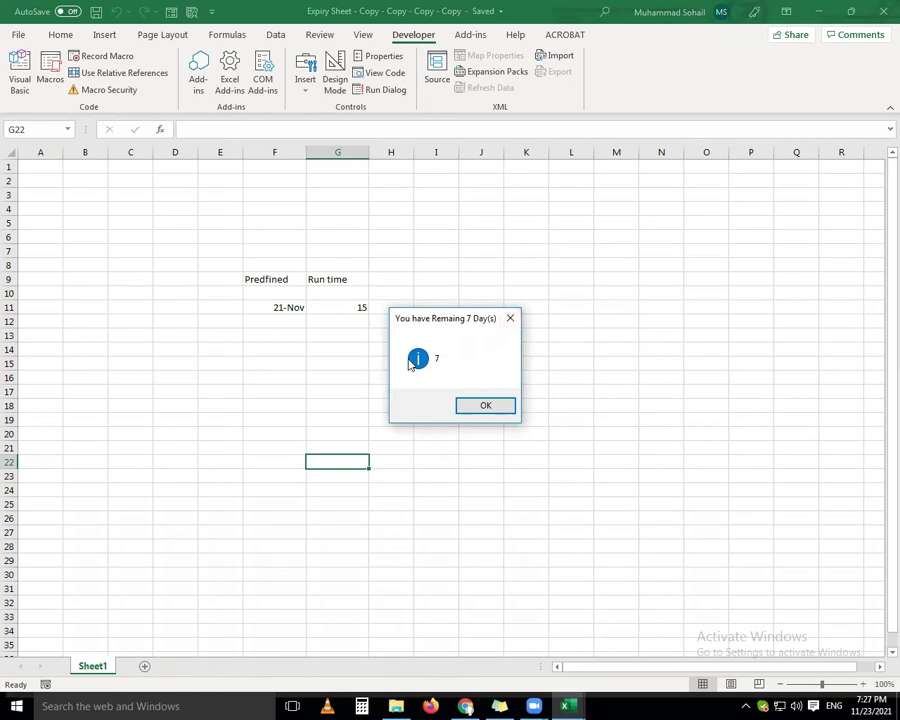
pyautogui.click(508, 319)
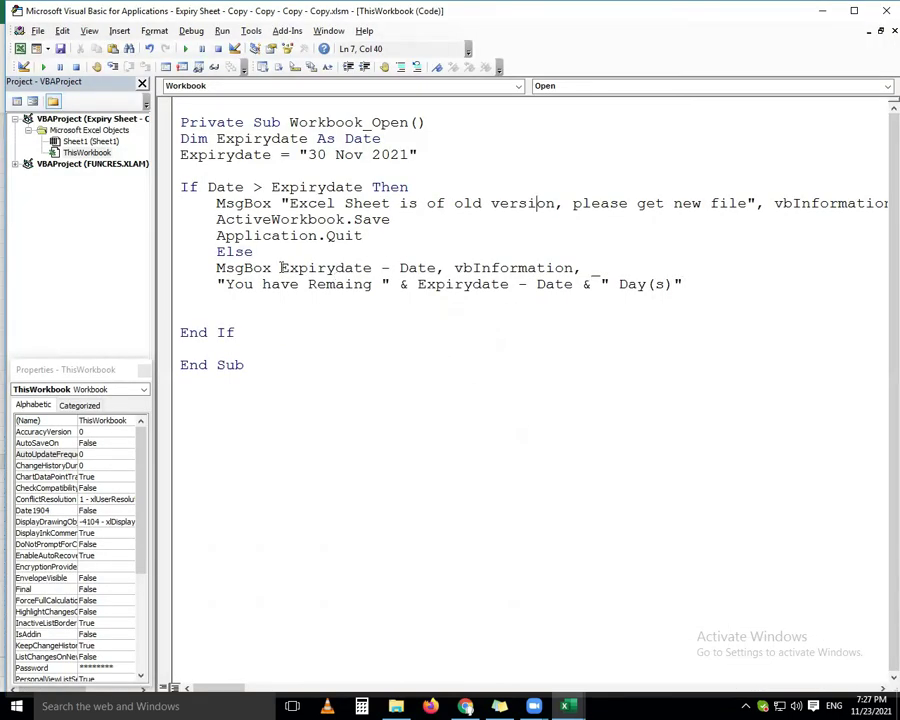
# - Copy the "You have Remaing ... Day(s)" title expression and paste it into the MsgBox prompt
pyautogui.click(441, 267)
pyautogui.write('&')
pyautogui.click(516, 422)
pyautogui.click(436, 408)
pyautogui.moveTo(682, 284); pyautogui.dragTo(218, 284)
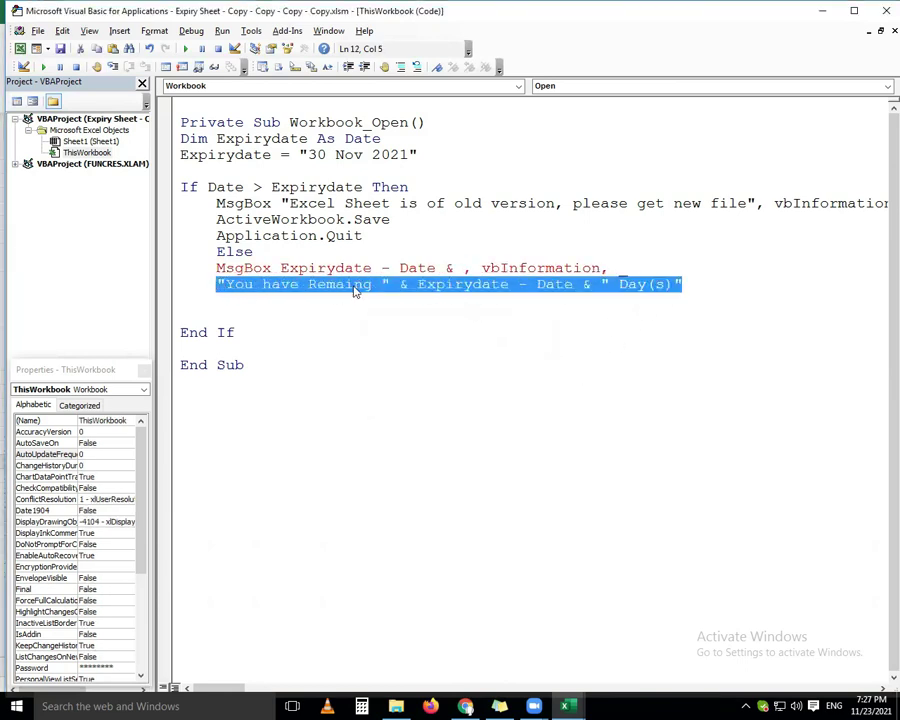
pyautogui.hotkey('ctrl', 'c')
pyautogui.click(455, 268)
pyautogui.hotkey('ctrl', 'v')
pyautogui.click(476, 387)
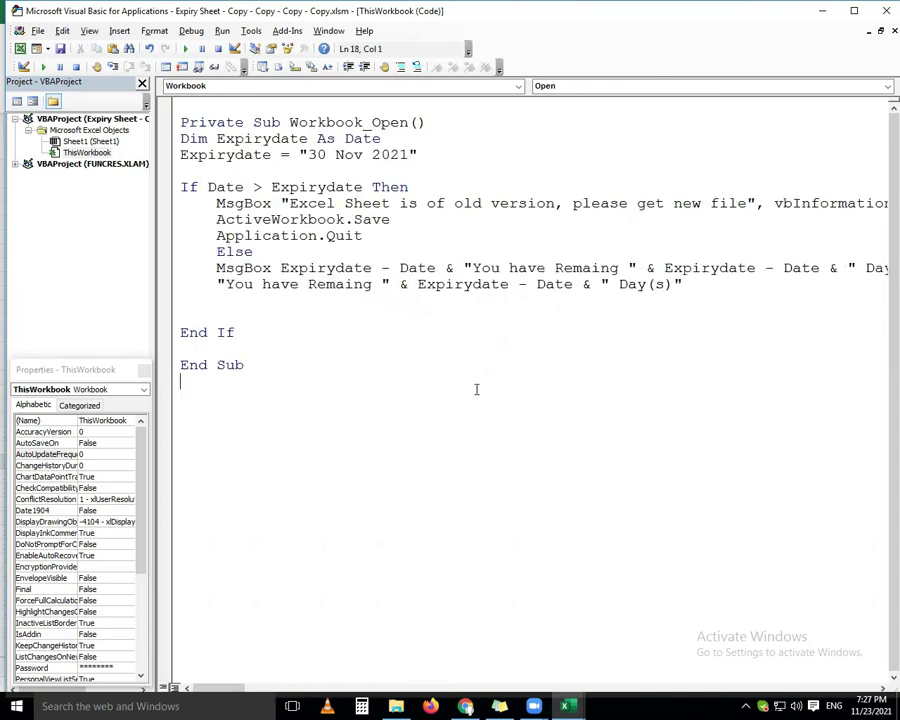
# - Run the macro to check the new prompt text
pyautogui.press('F5')
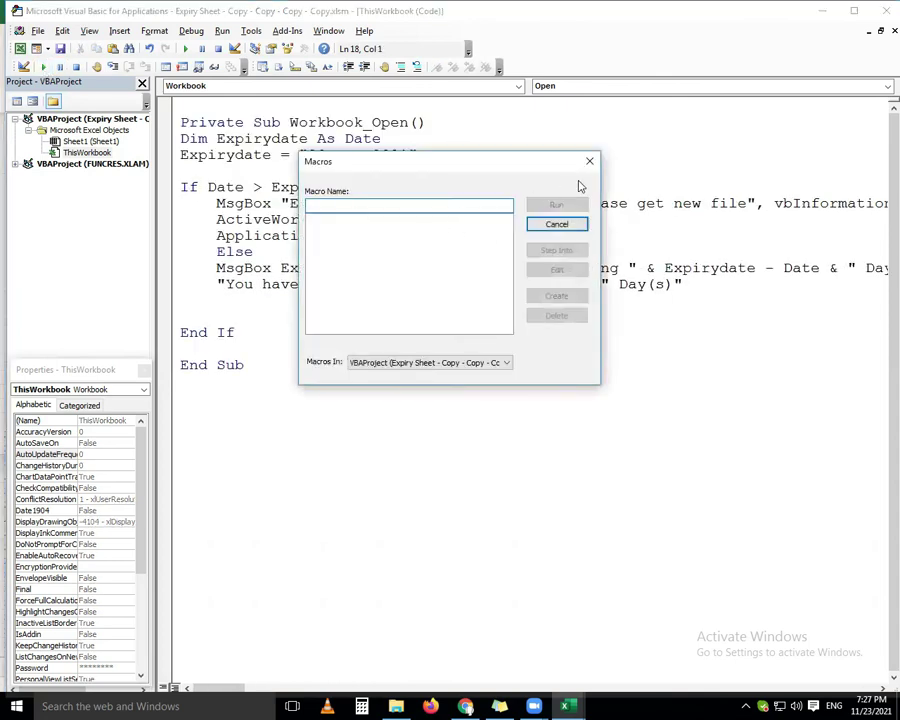
pyautogui.press('Escape')
pyautogui.click(43, 68)
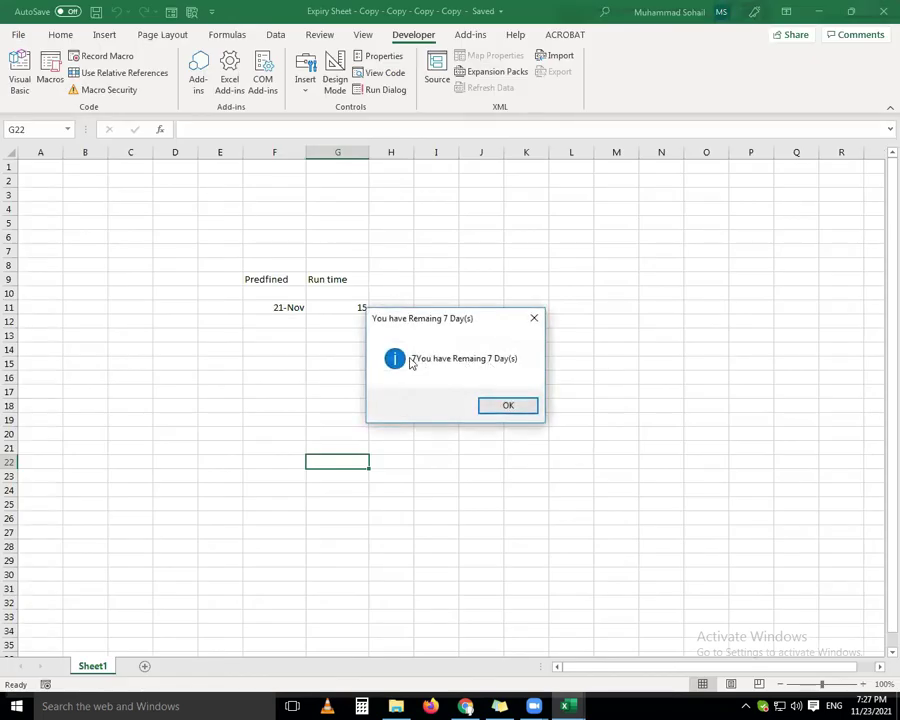
pyautogui.click(534, 318)
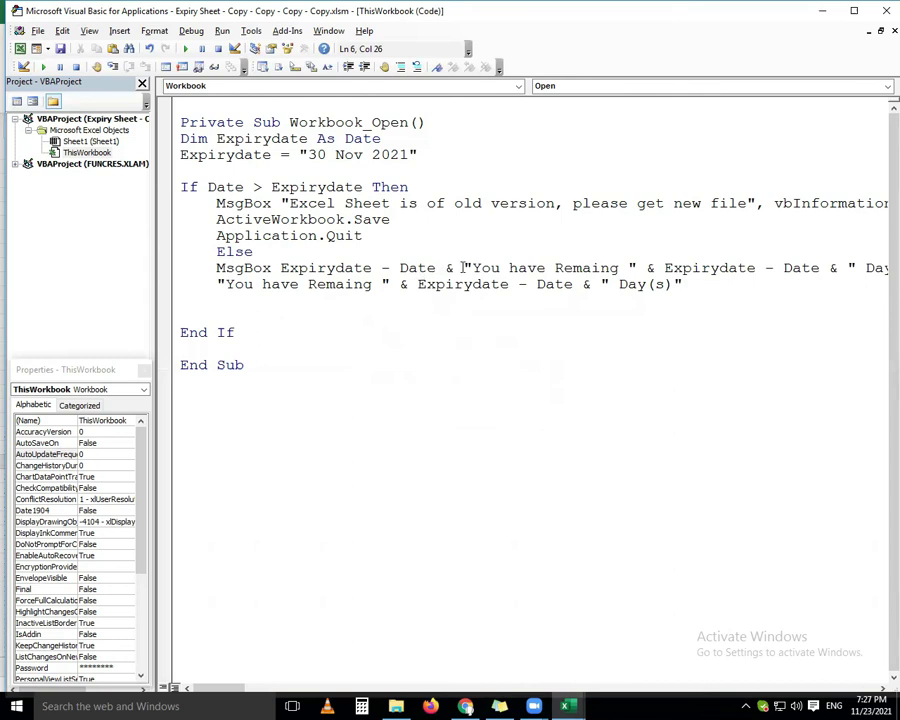
# - Delete the leftover Expirydate - Date & before the sentence and rerun the macro
pyautogui.moveTo(463, 268); pyautogui.dragTo(281, 270)
pyautogui.press('Delete')
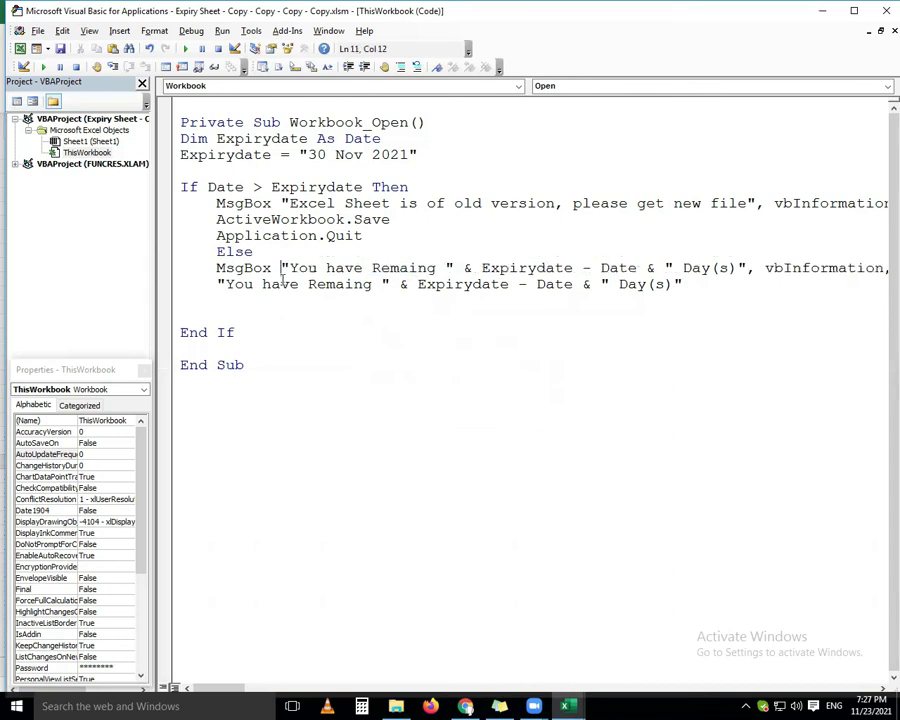
pyautogui.click(43, 66)
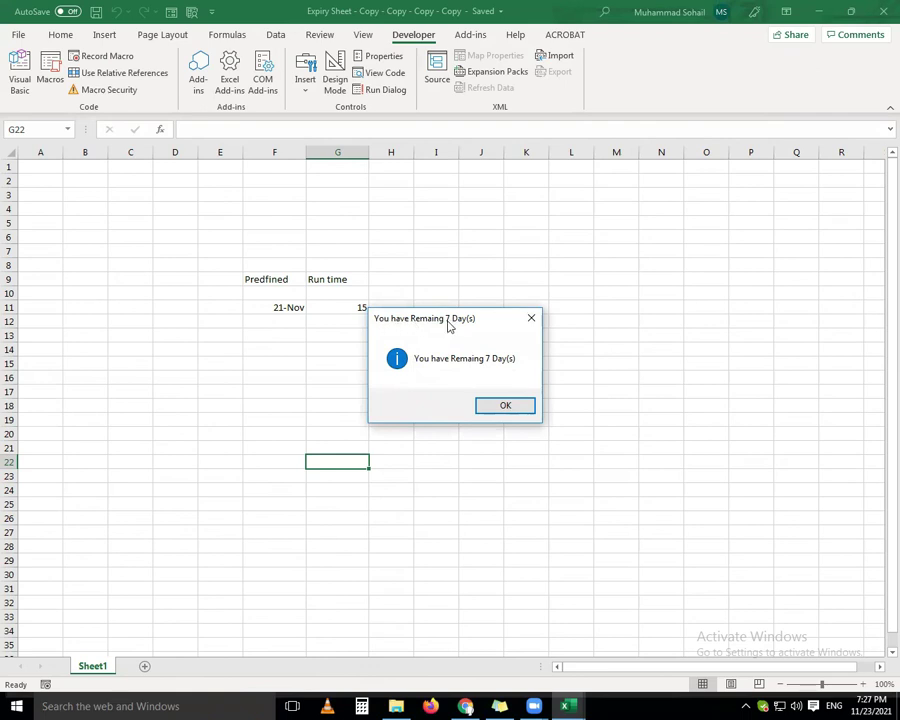
pyautogui.click(530, 319)
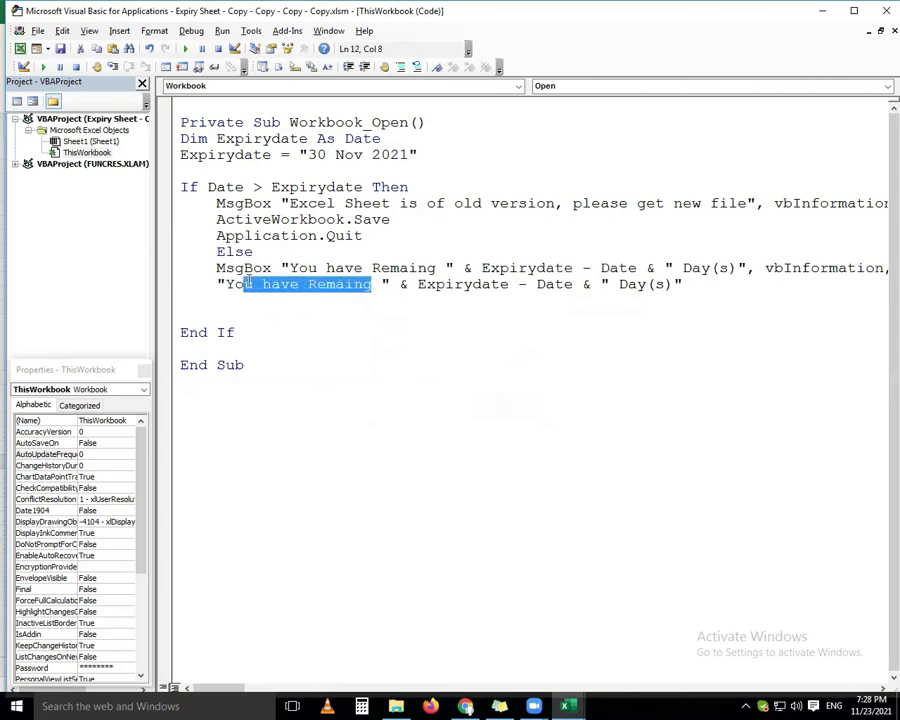
# - Change the title wording from 'You have Remaing' to 'Your file will expire' and test-run it
pyautogui.moveTo(377, 284); pyautogui.dragTo(262, 284)
pyautogui.press('Delete')
pyautogui.press('BackSpace')
pyautogui.write('r file will expire')
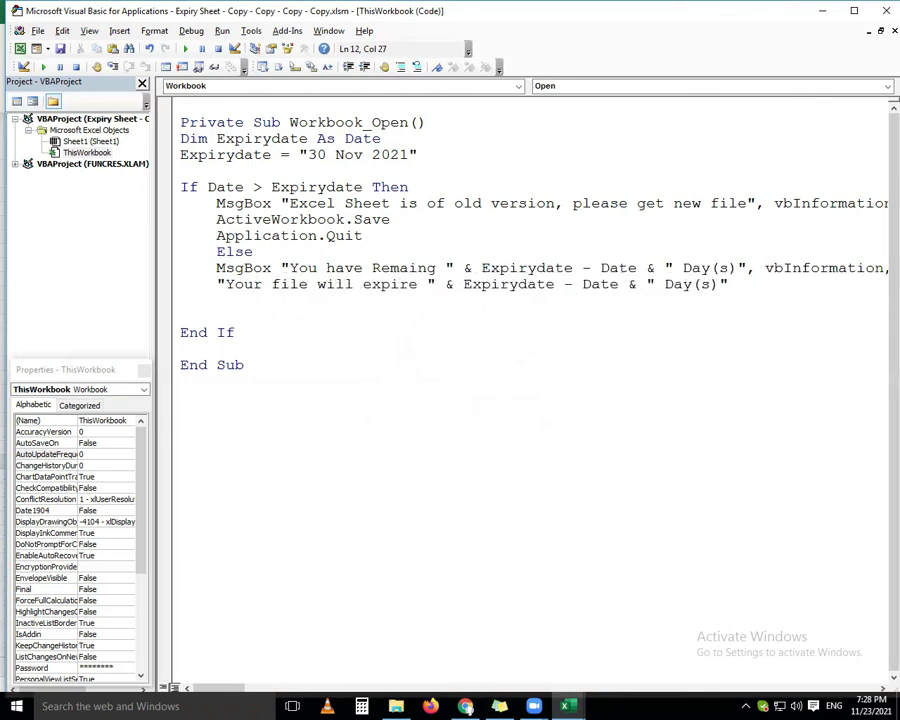
pyautogui.click(258, 414)
pyautogui.click(42, 66)
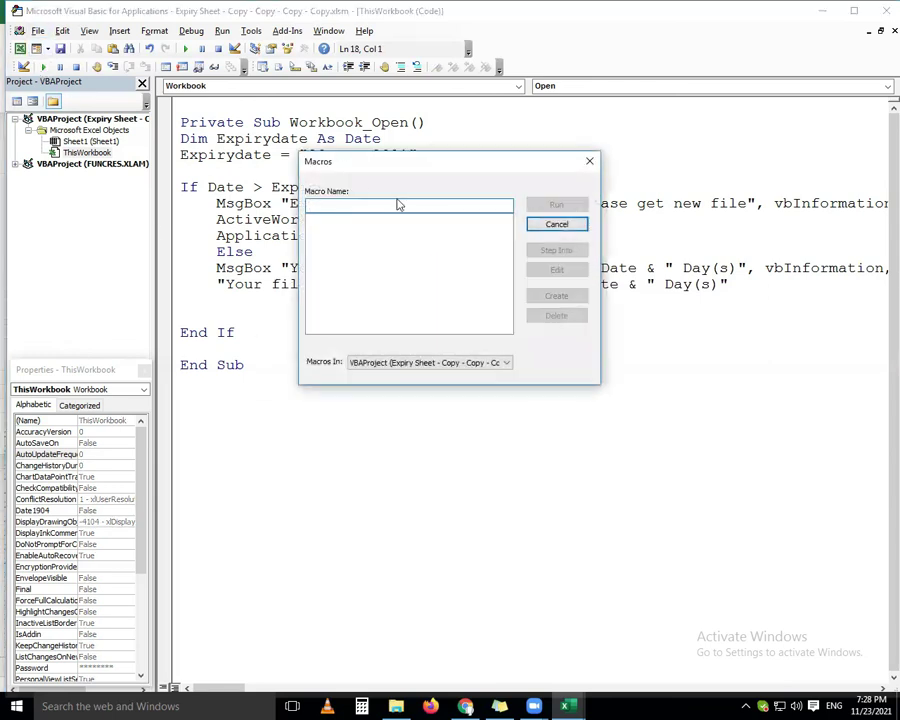
pyautogui.click(590, 161)
pyautogui.click(20, 48)
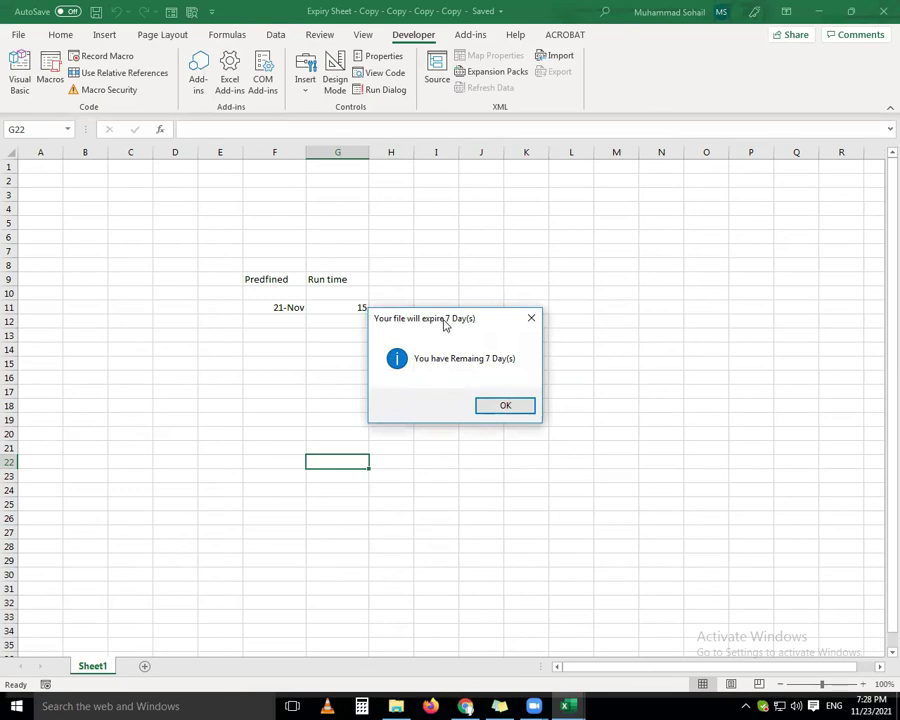
pyautogui.click(531, 318)
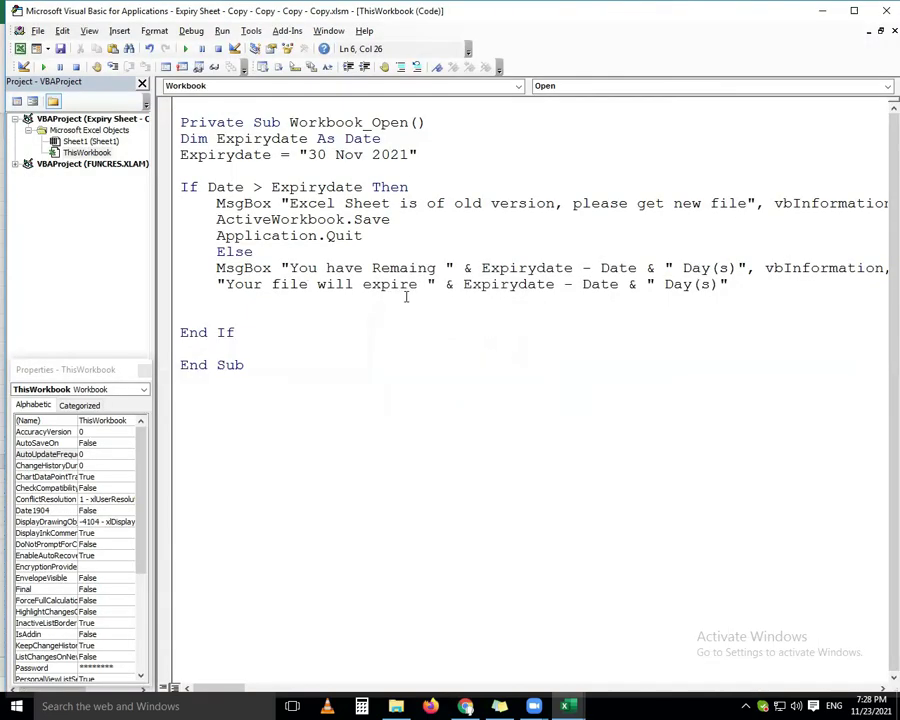
# - Insert 'in' so the title reads 'Your file will expire in 7 Day(s)', test, return to Excel
pyautogui.click(429, 284)
pyautogui.write('in')
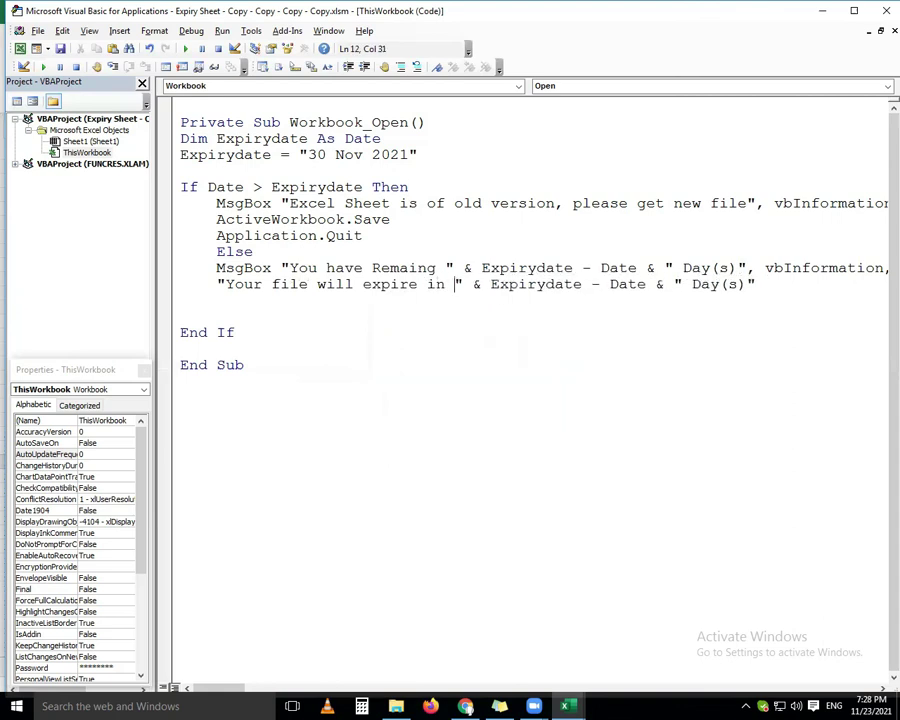
pyautogui.click(234, 138)
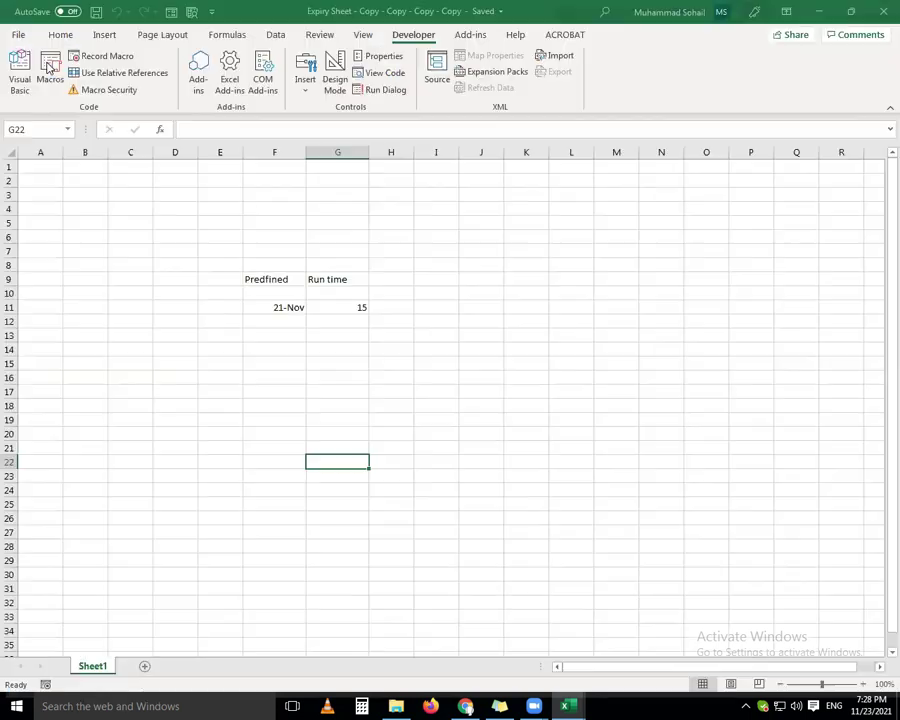
pyautogui.press('F5')
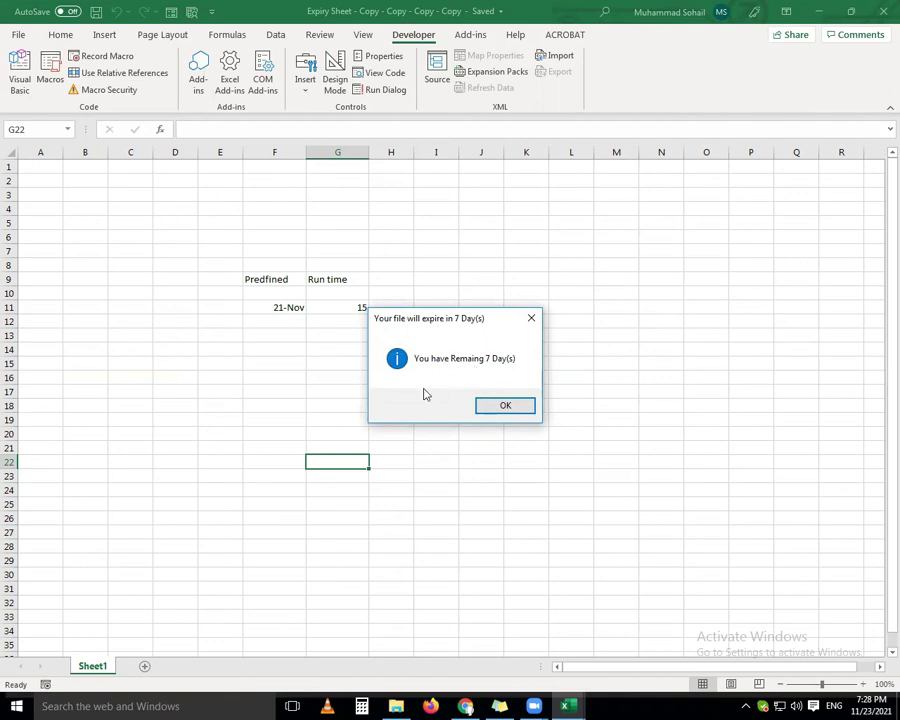
pyautogui.click(501, 410)
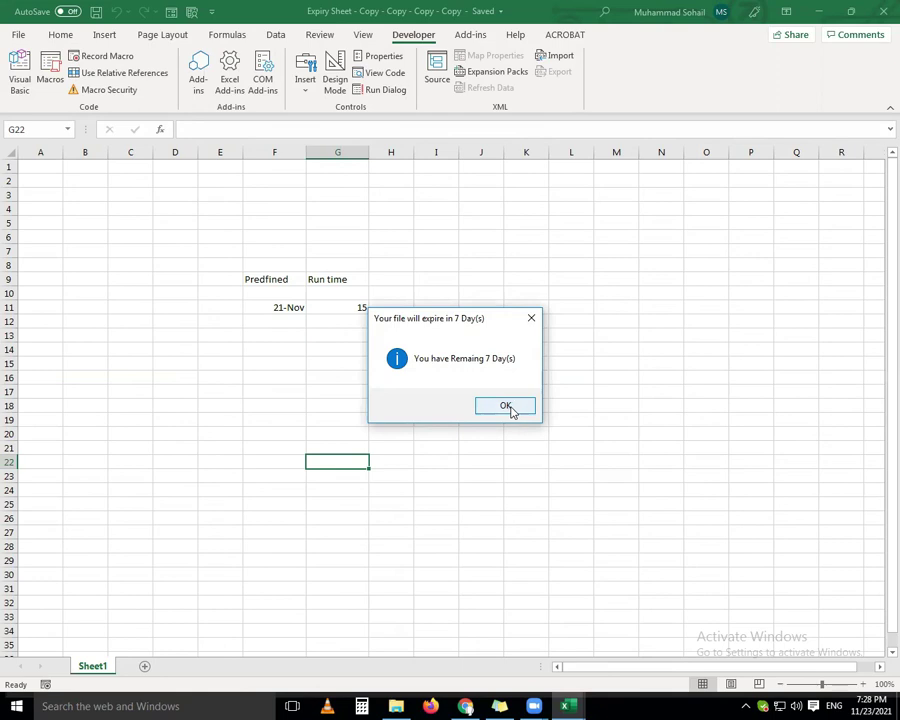
pyautogui.click(509, 406)
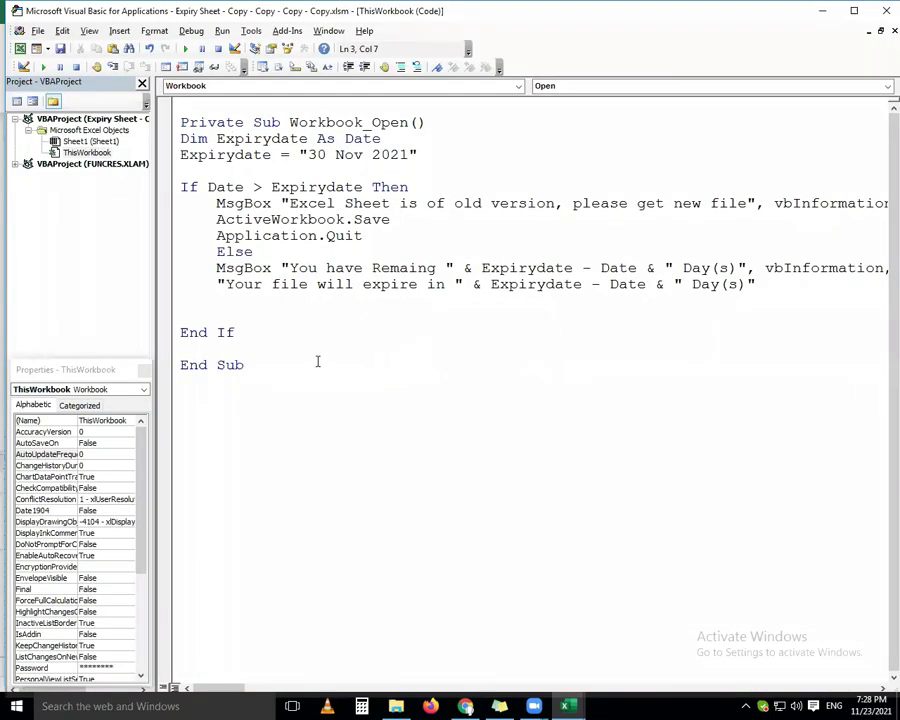
pyautogui.click(282, 410)
pyautogui.hotkey('alt', 'F11')
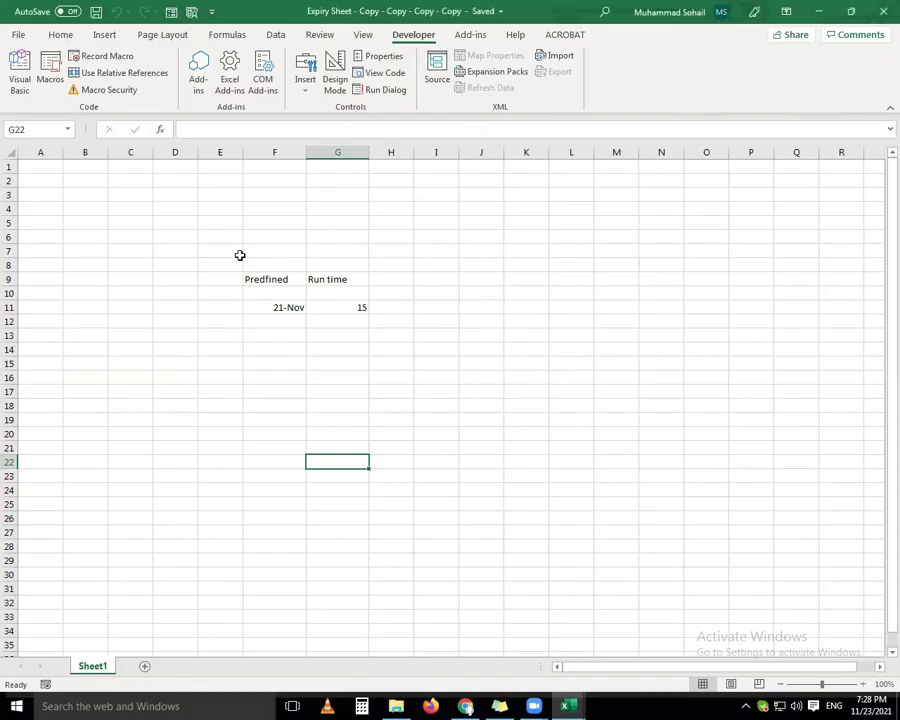